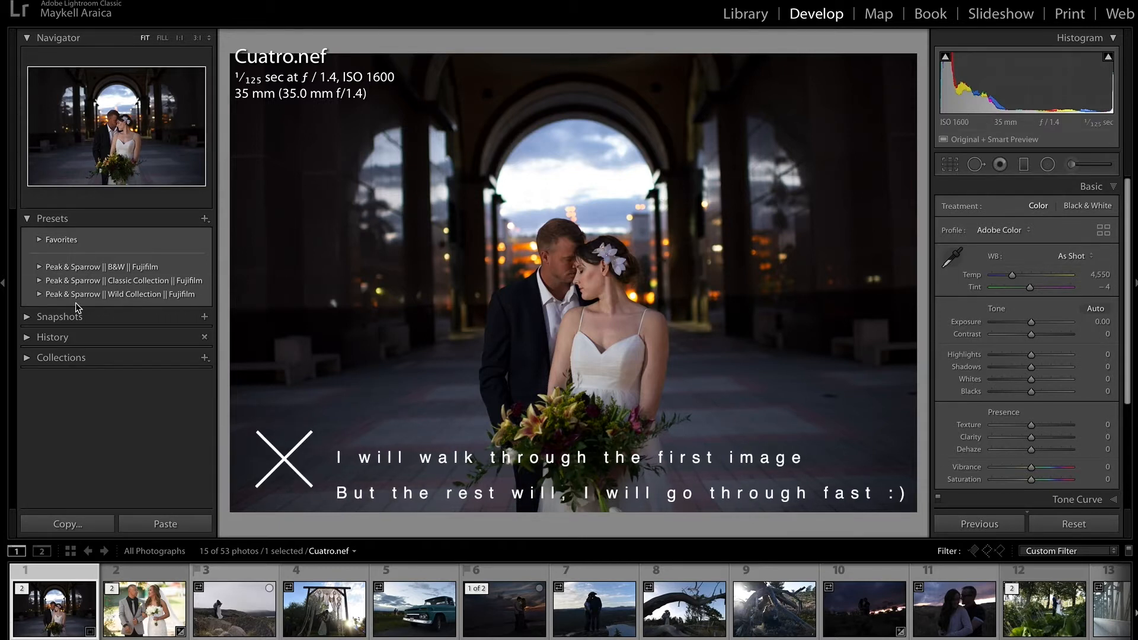
Apply the Peak & Sparrow // Dali // preset from the Classic Collection || Fujifilm group to Cuatro.nef.
left_click(35, 281)
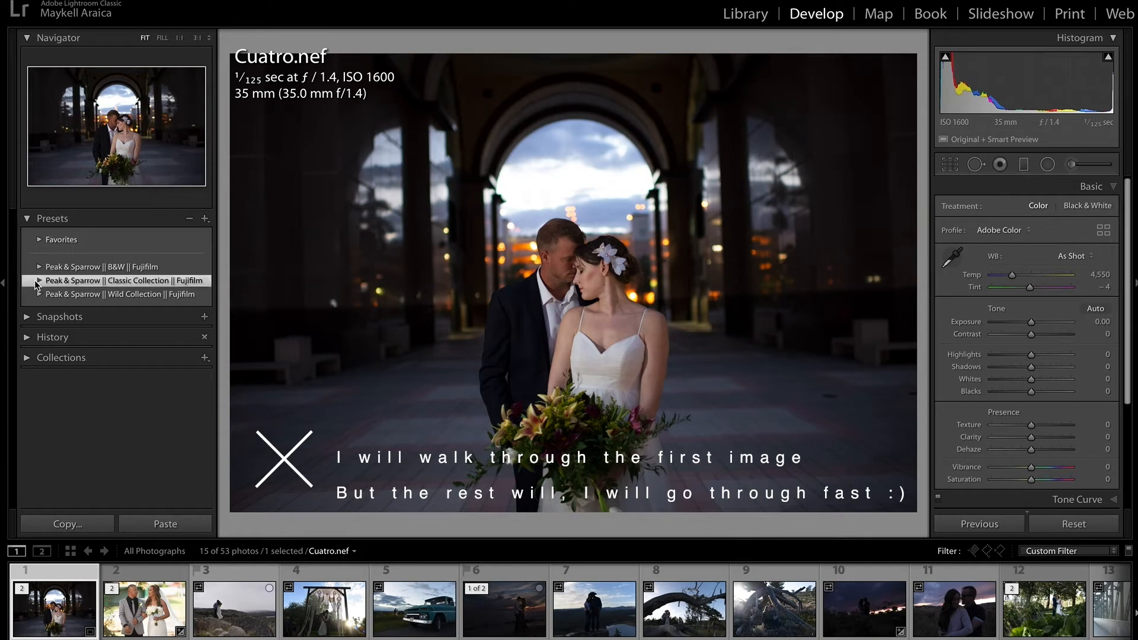
left_click(39, 281)
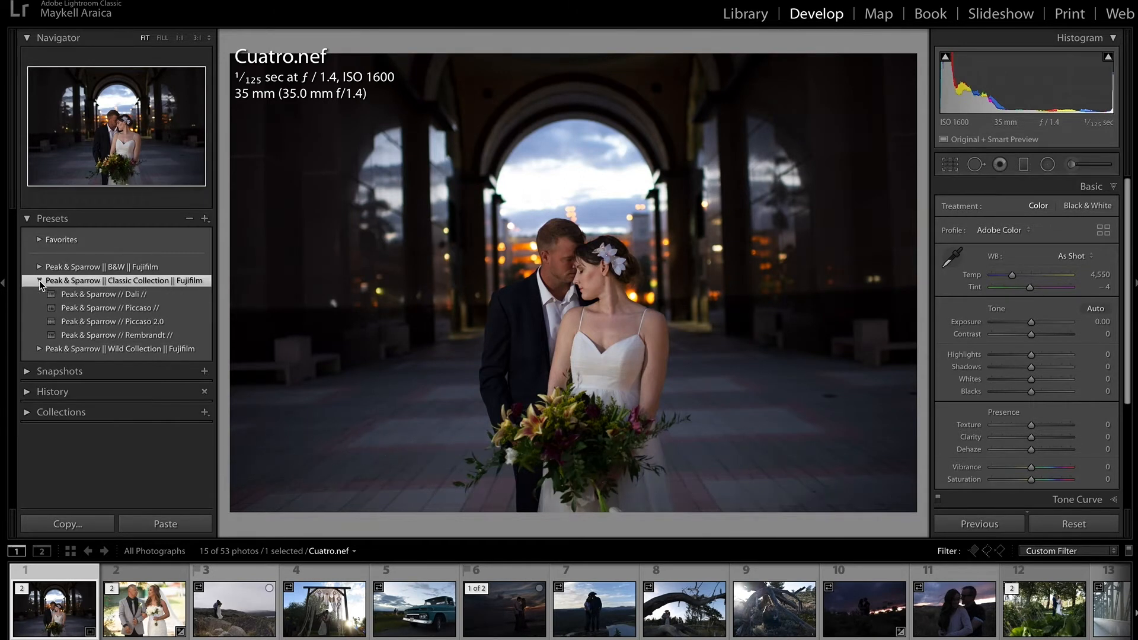
left_click(80, 298)
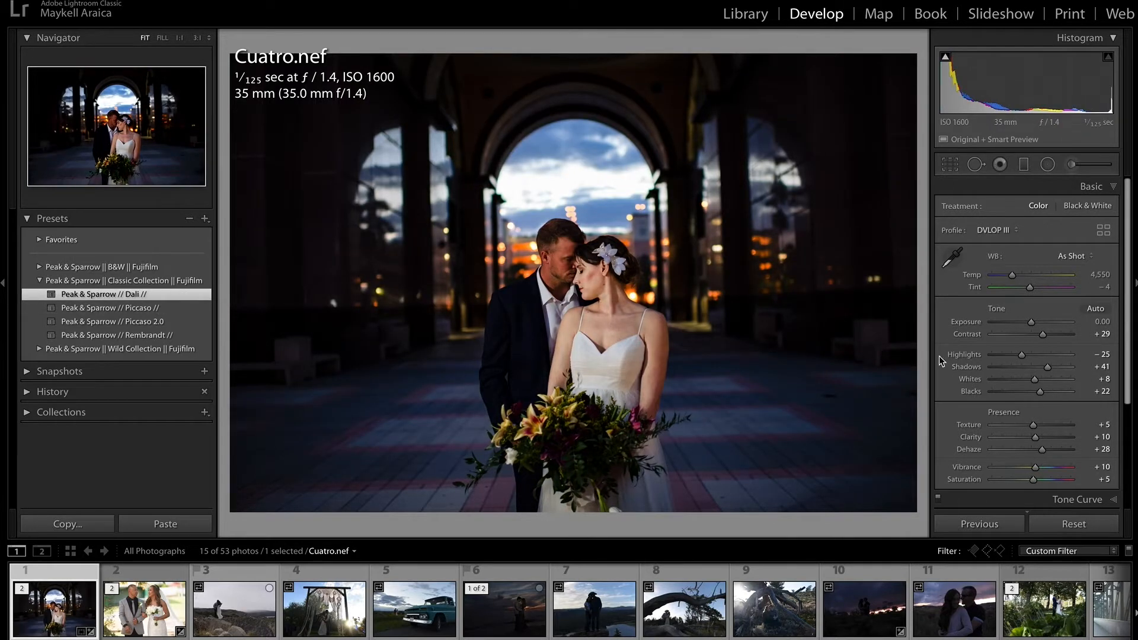
Straighten the photo with a crop angle of 1.23.
left_click(950, 168)
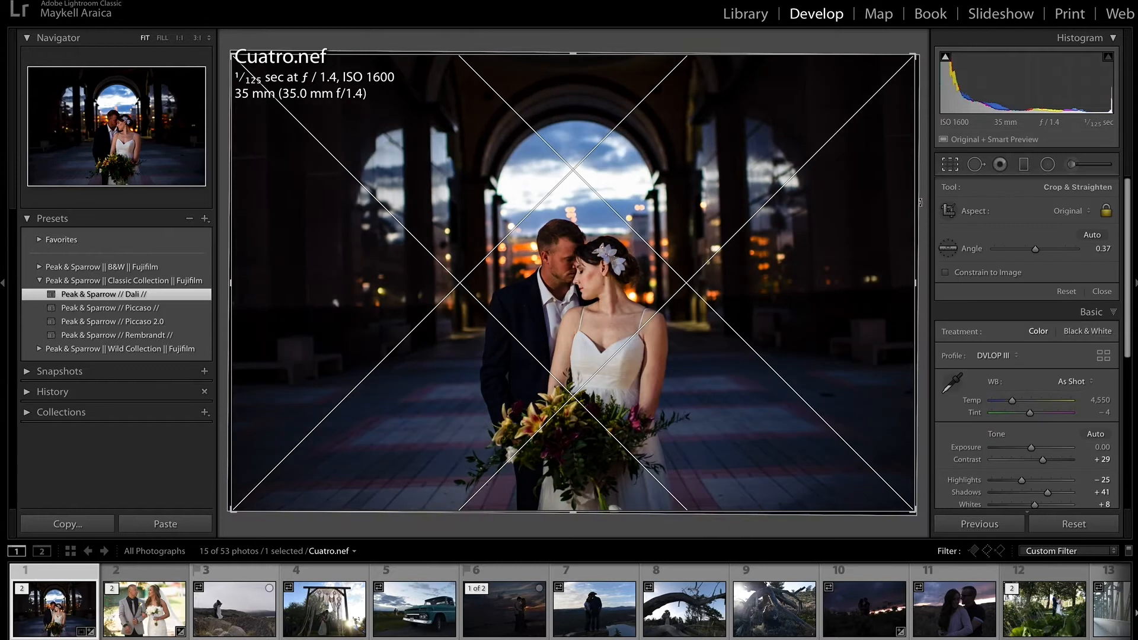
left_click_drag(920, 201, 922, 207)
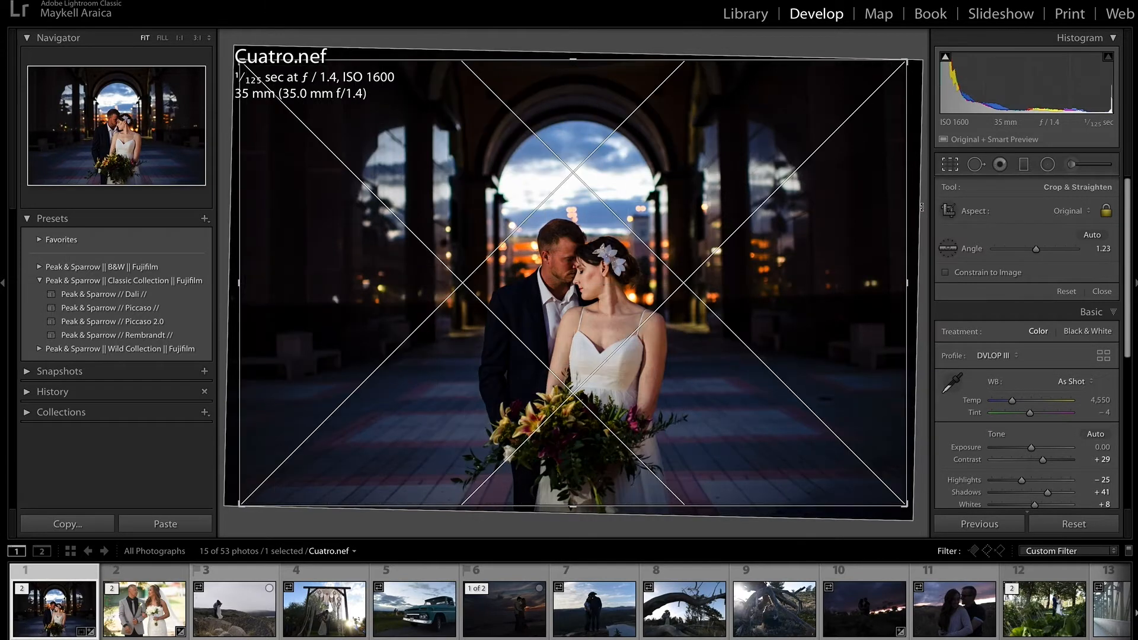
left_click(952, 165)
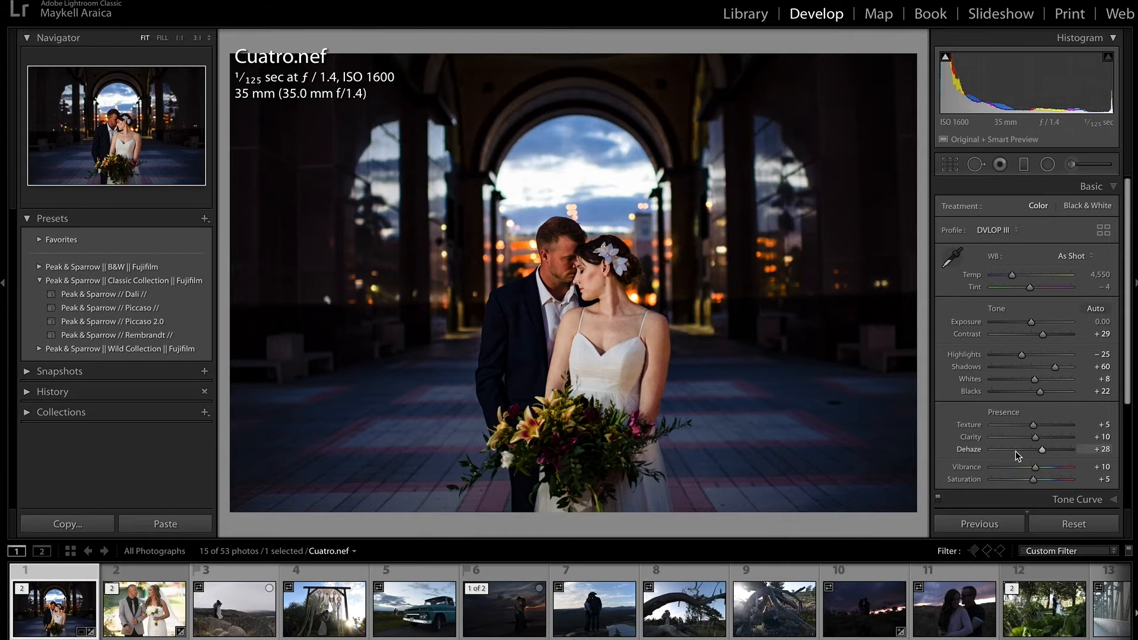
Review the preset's Tone Curve, HSL, Split Toning, Detail, Lens Corrections, Transform and Effects settings.
scroll(1015, 450, "down", 3)
left_click(1086, 449)
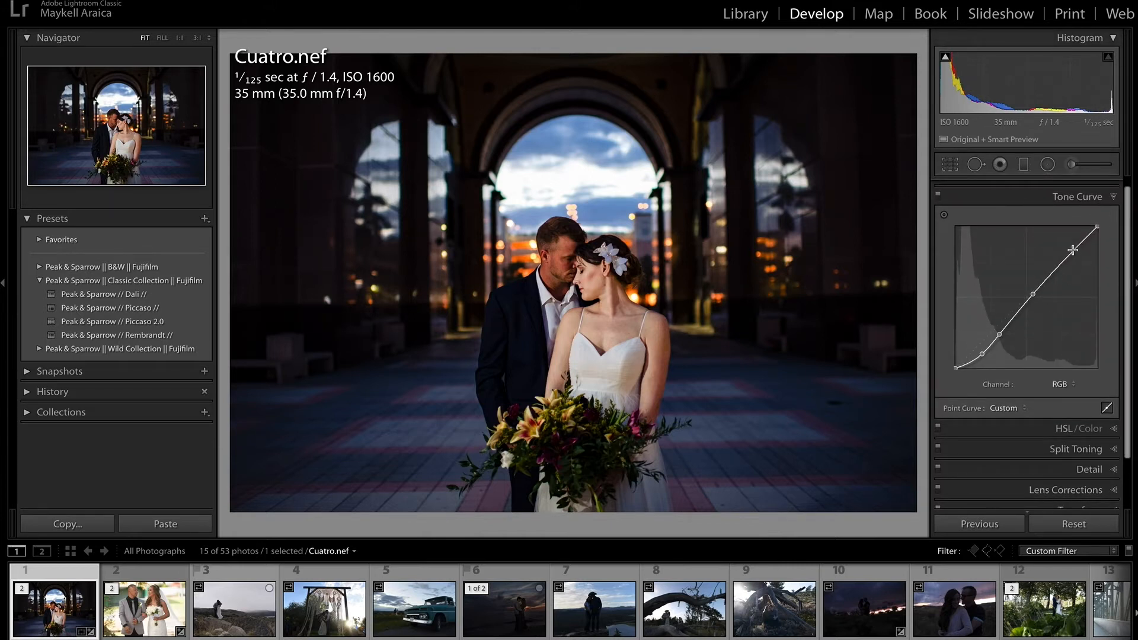
left_click(1027, 430)
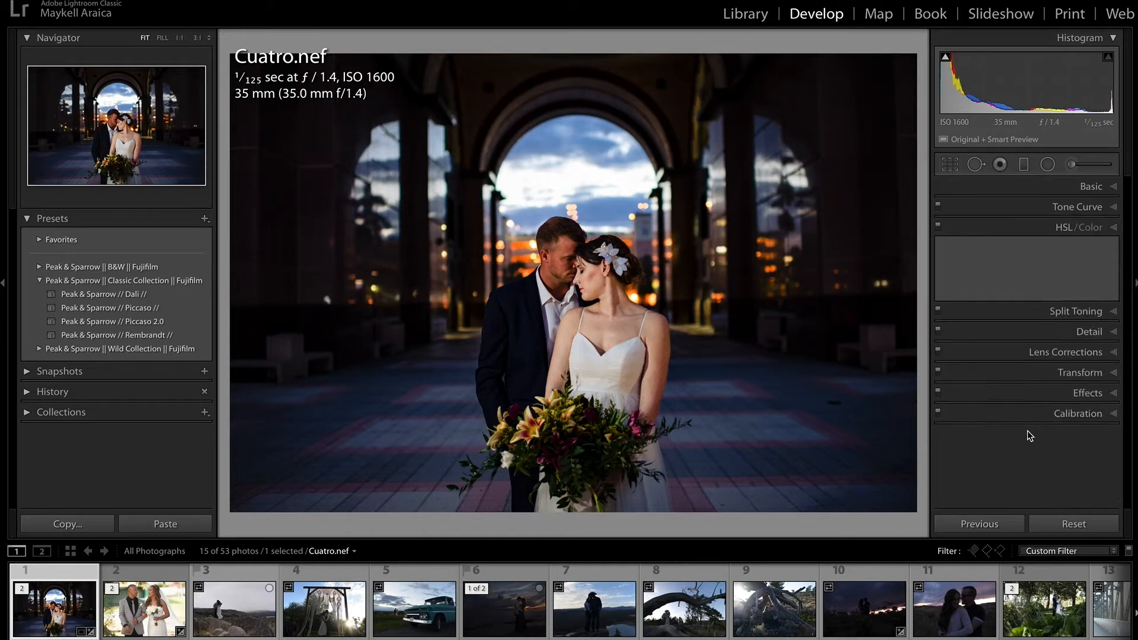
scroll(1026, 430, "down", 1)
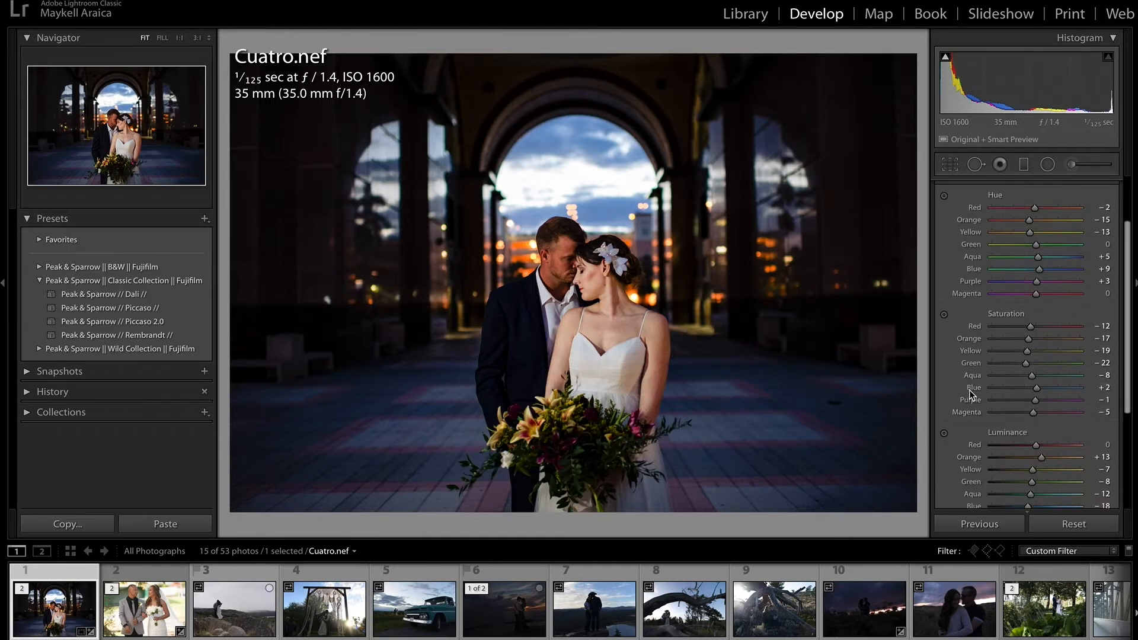
scroll(978, 409, "down", 5)
left_click(1028, 474)
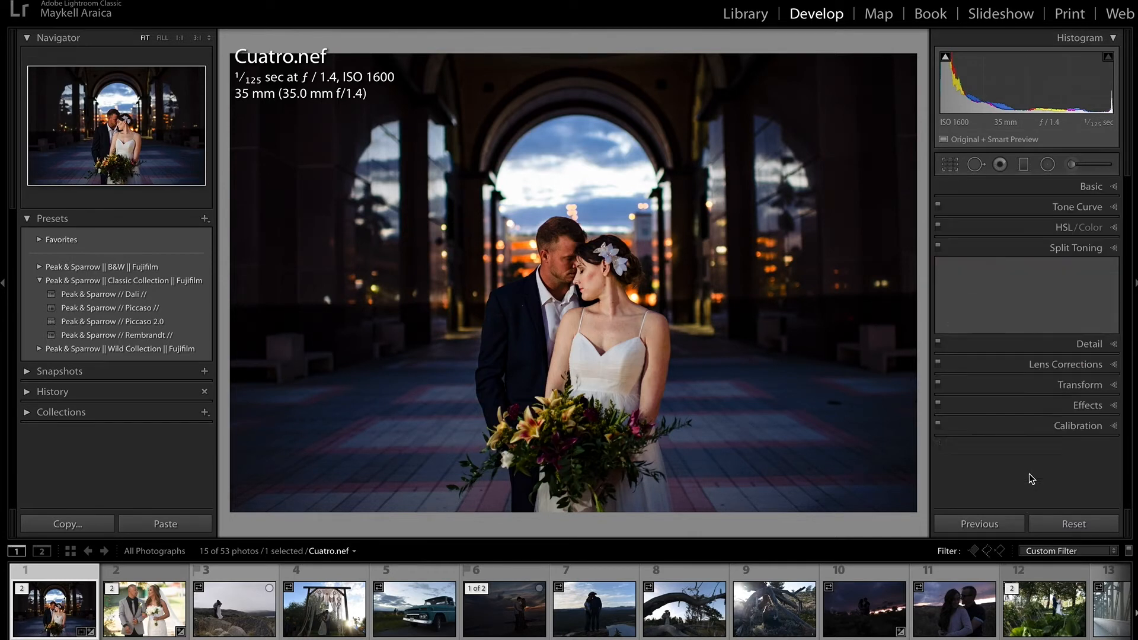
left_click(1044, 385)
scroll(1036, 372, "down", 2)
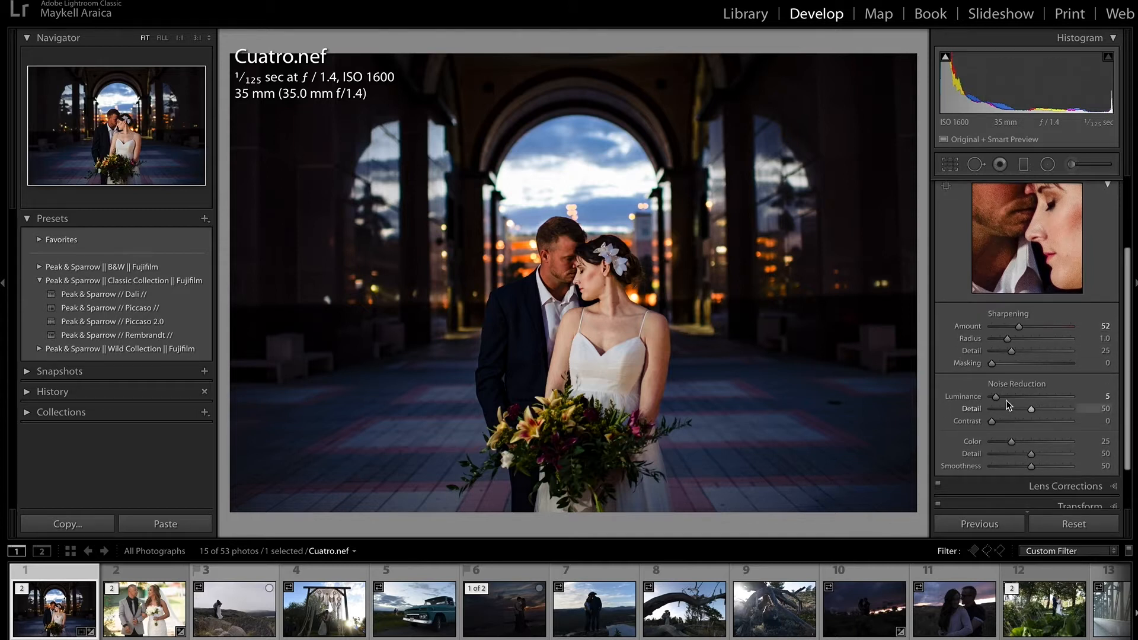
left_click(1029, 486)
left_click(1030, 500)
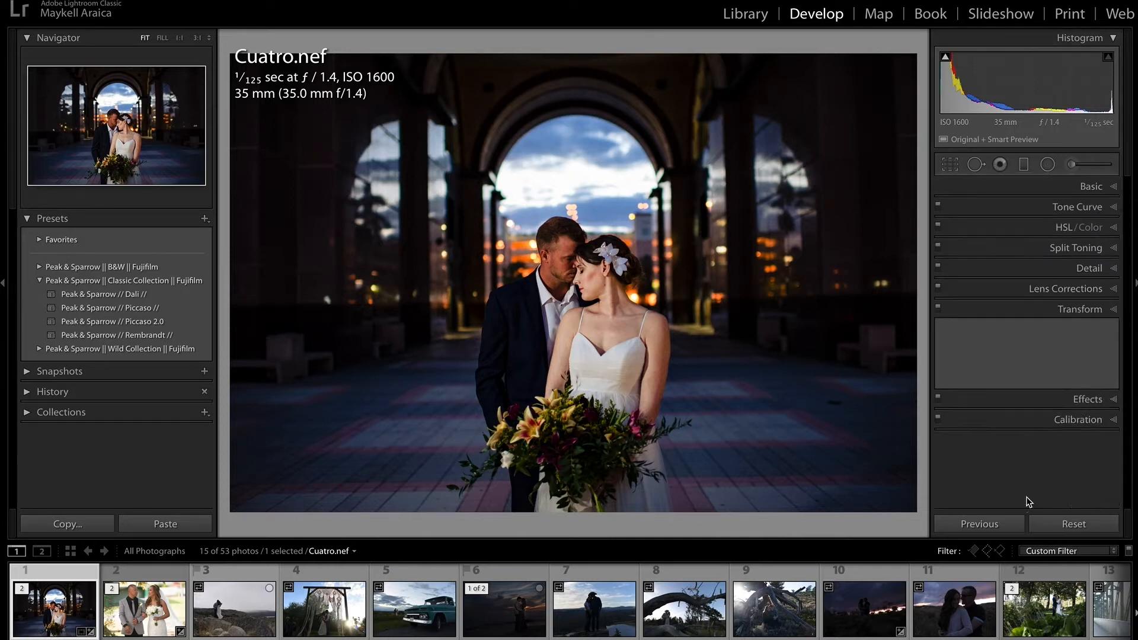
left_click(1039, 481)
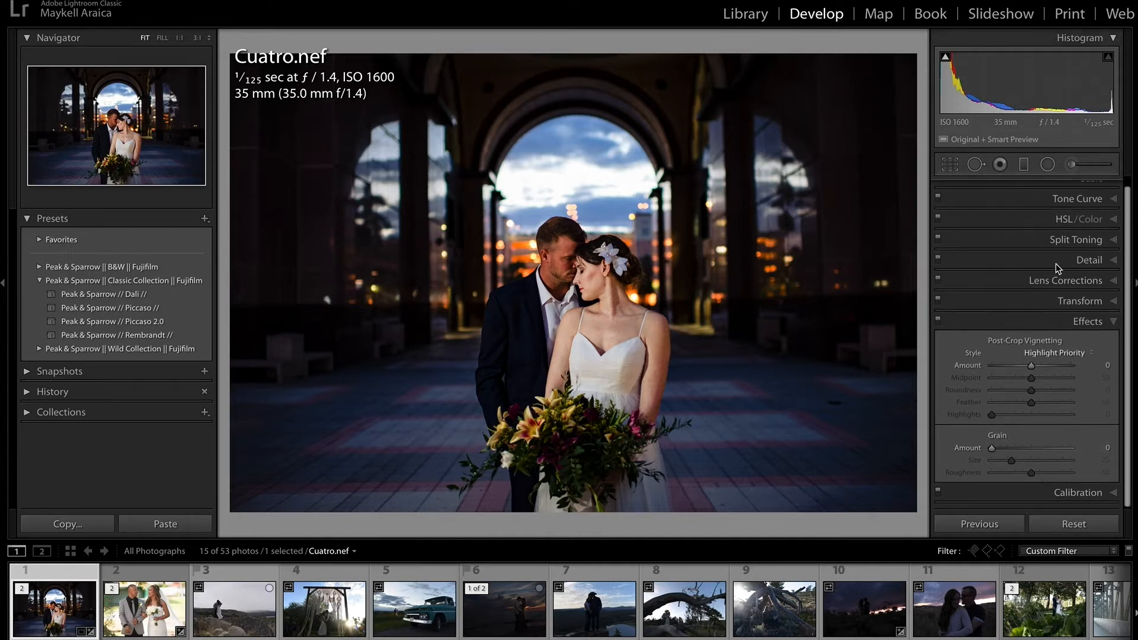
Raise the photo's basic Shadows value to +70.
scroll(1056, 261, "up", 2)
left_click(1057, 191)
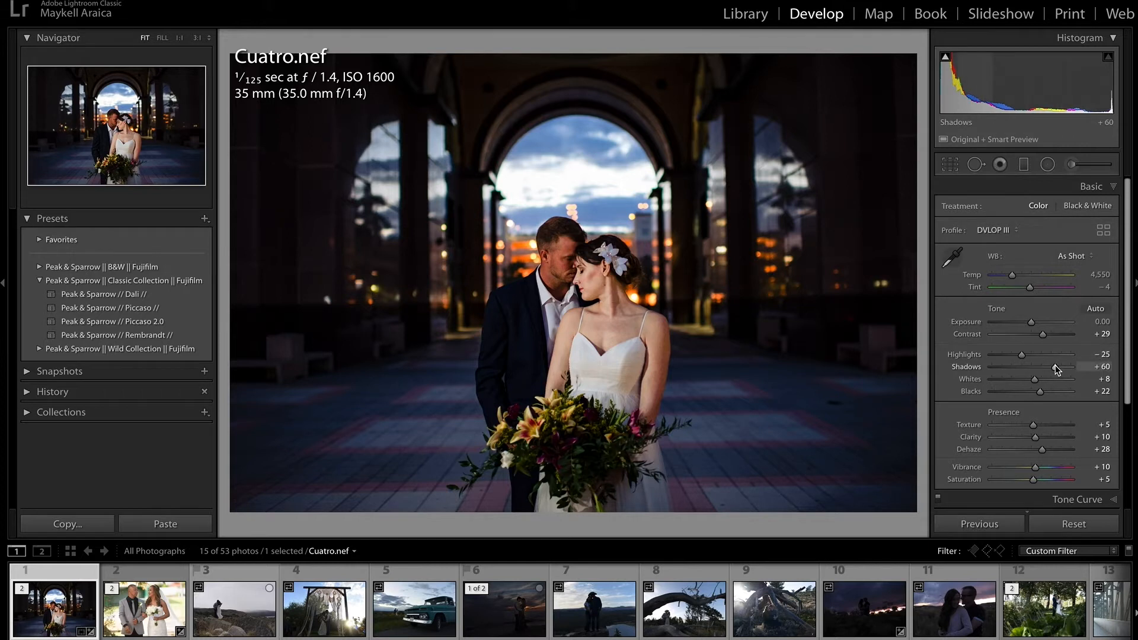
left_click_drag(1055, 366, 1059, 366)
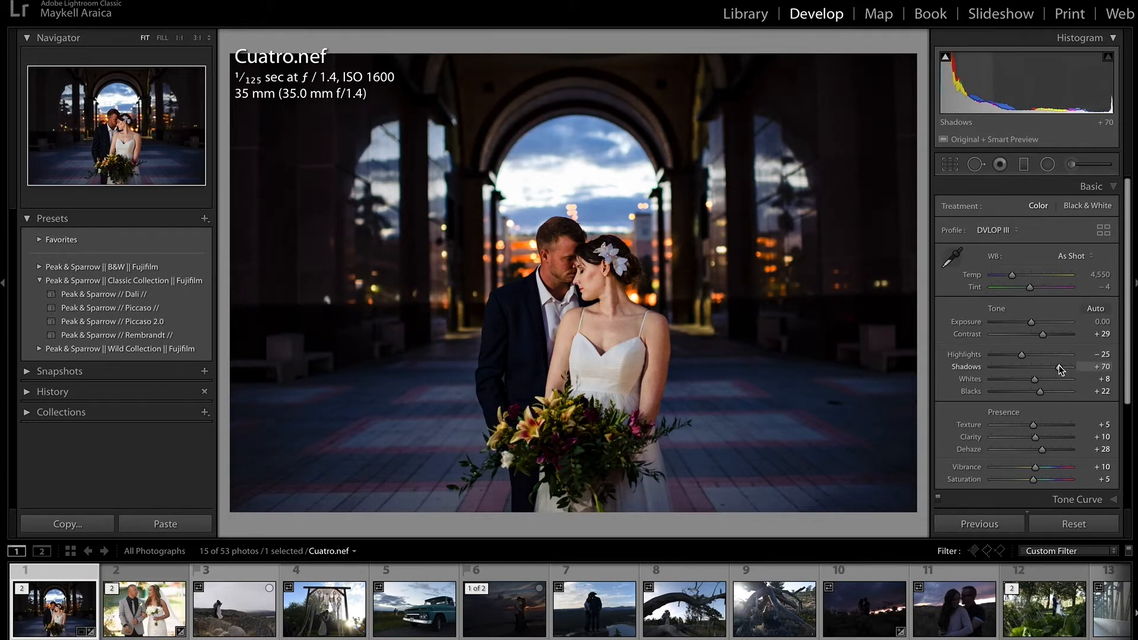
Draw a large radial filter centred on the couple and show its mask overlay.
left_click(1048, 165)
left_click_drag(559, 313, 752, 546)
left_click_drag(558, 313, 574, 335)
key("o")
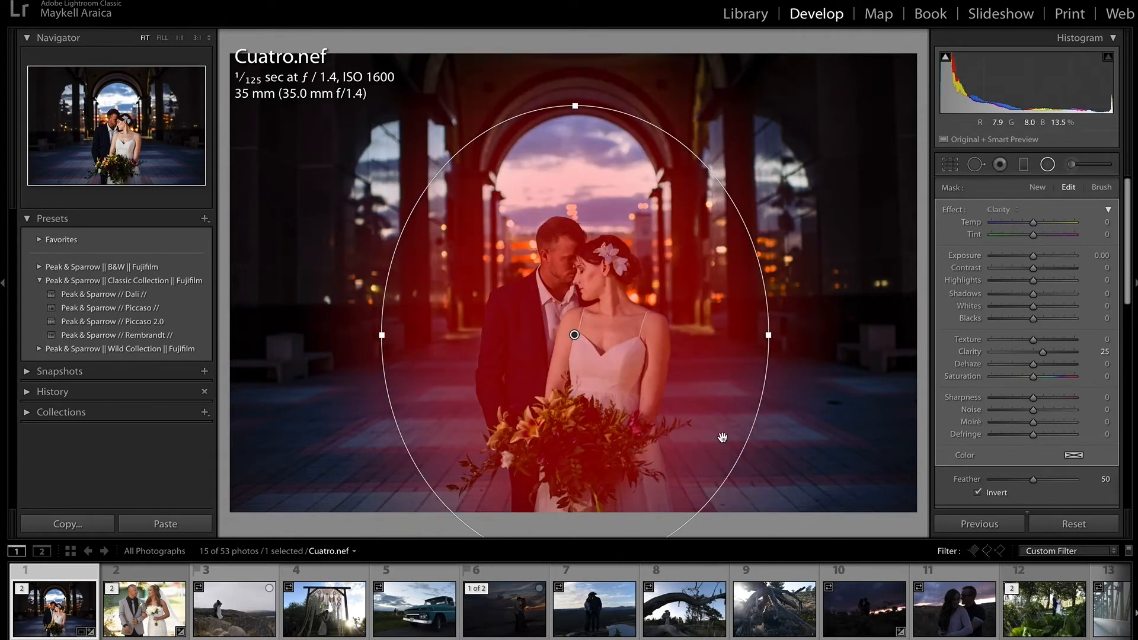
Switch the radial filter's effect from Clarity to Exposure and set its exposure to 0.66.
left_click(1022, 209)
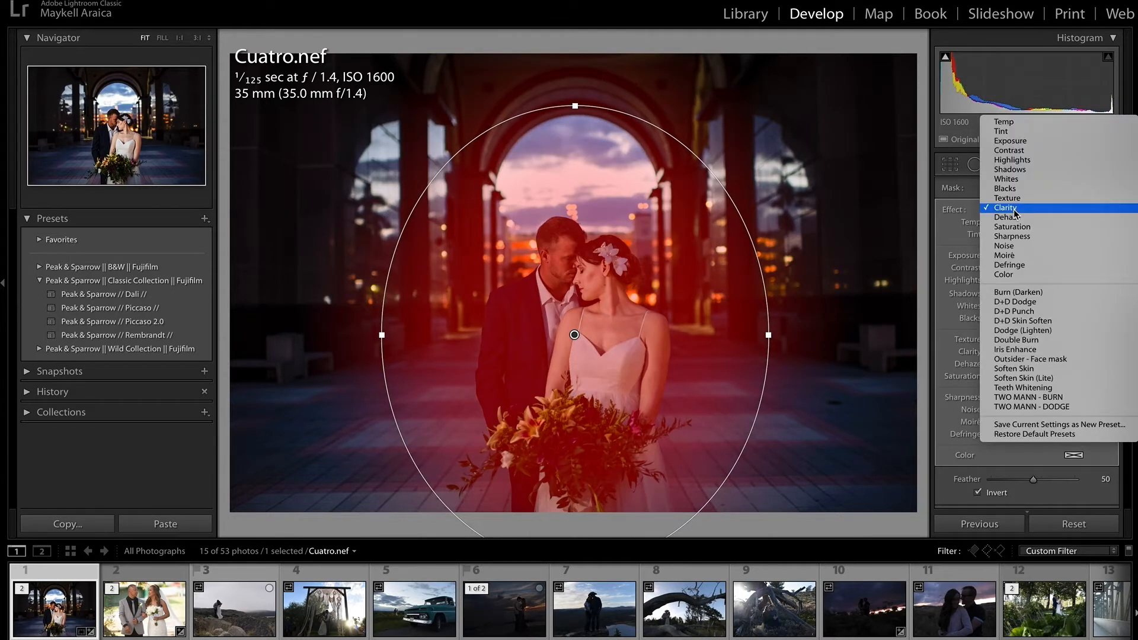
left_click(1007, 143)
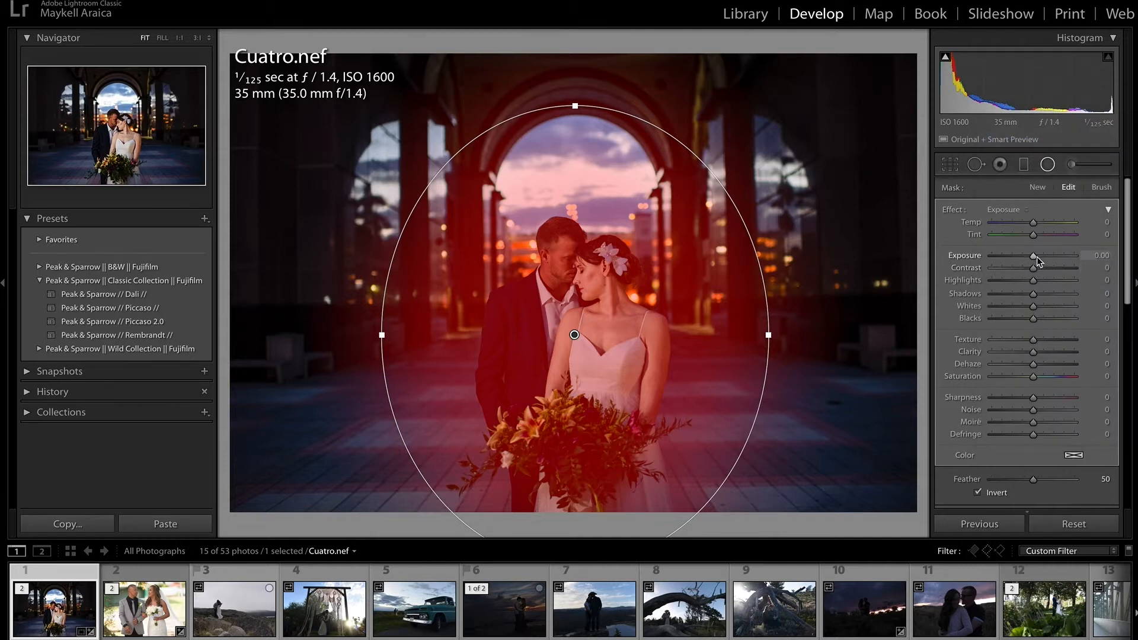
left_click_drag(1035, 255, 1040, 257)
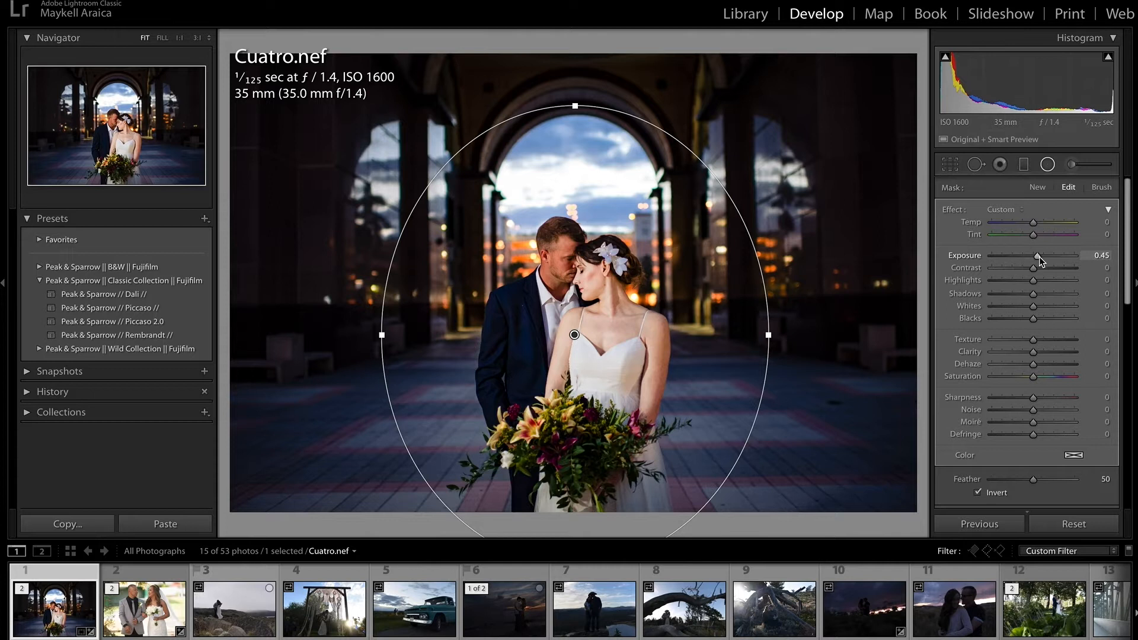
left_click_drag(1041, 257, 1041, 257)
left_click_drag(1041, 257, 1042, 257)
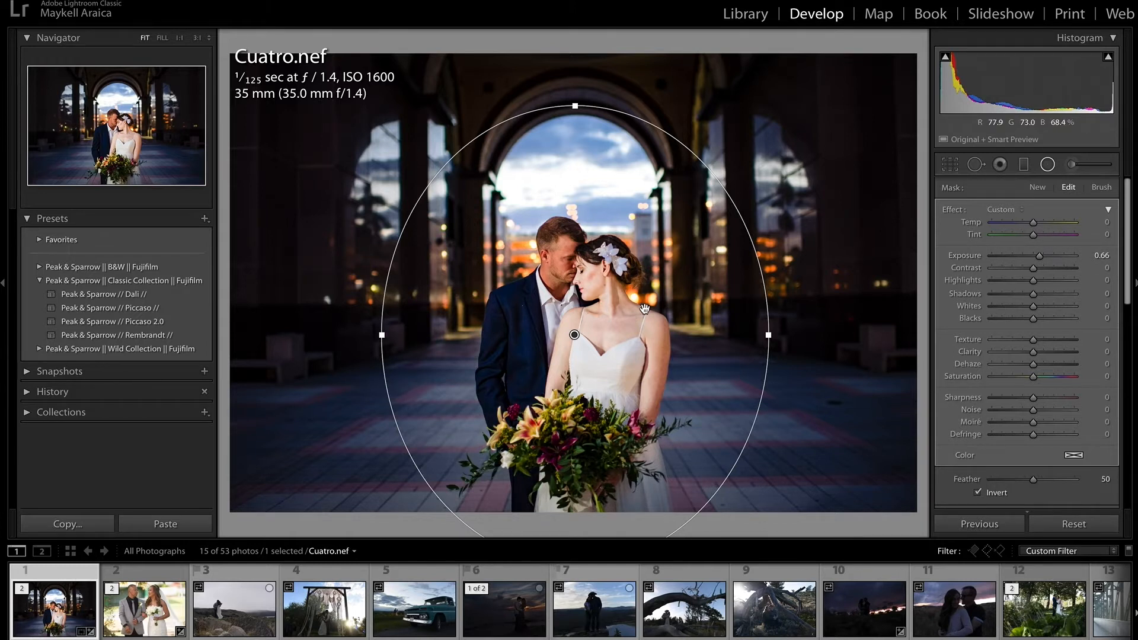
left_click(1048, 165)
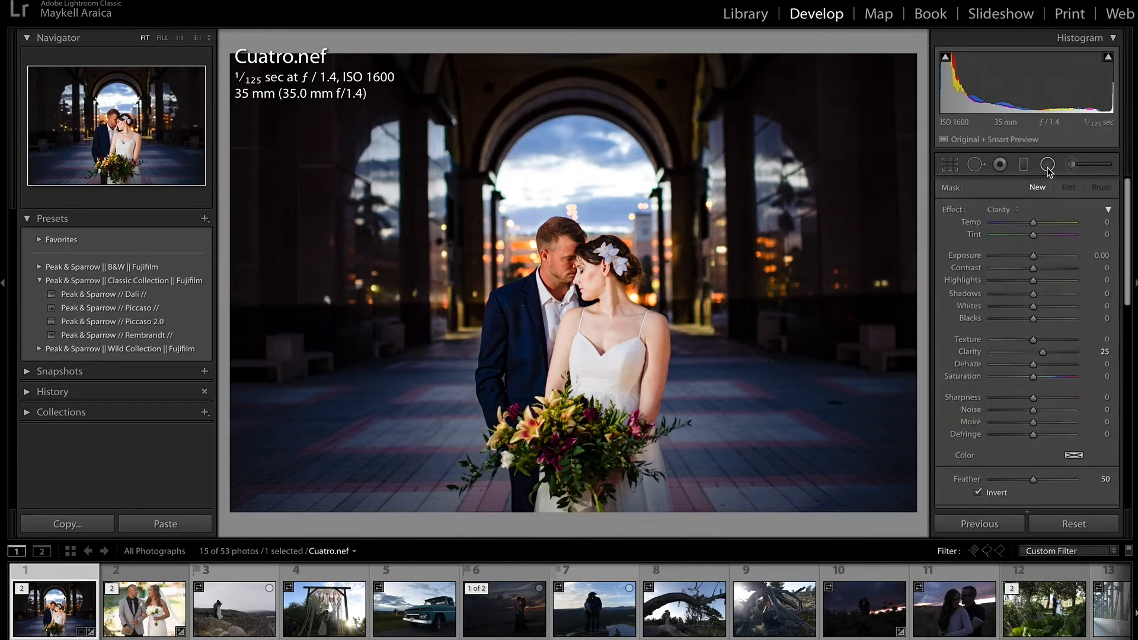
Erase the radial mask from the background on the bride's side with an Auto Mask brush, size 11.0 and feather 59.
left_click(1047, 165)
left_click(575, 335)
key("o")
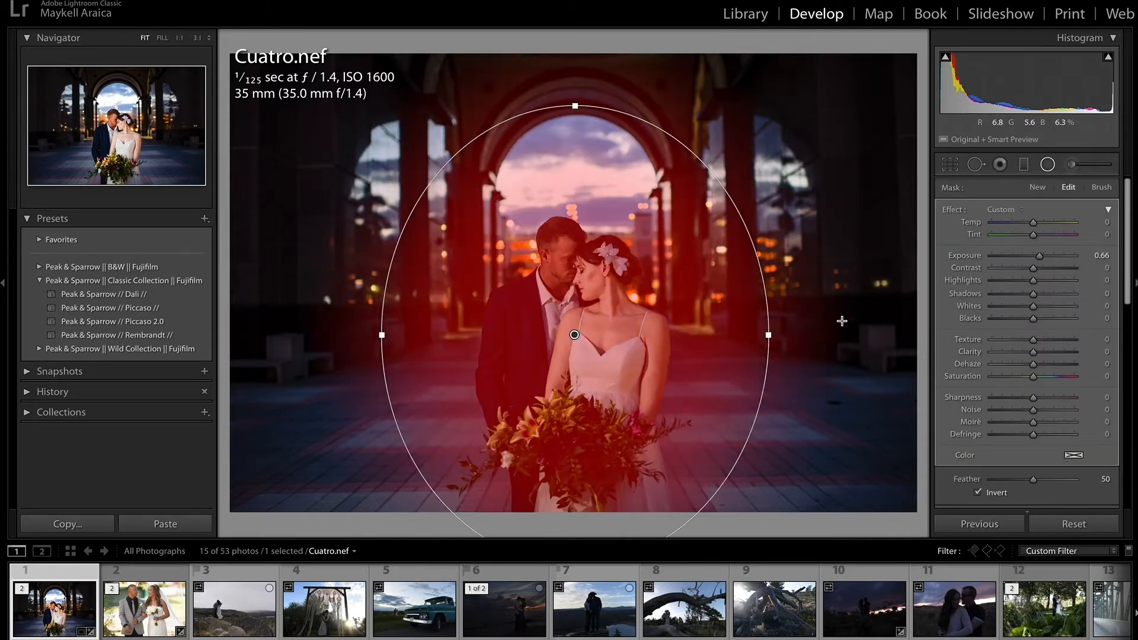
left_click(1101, 187)
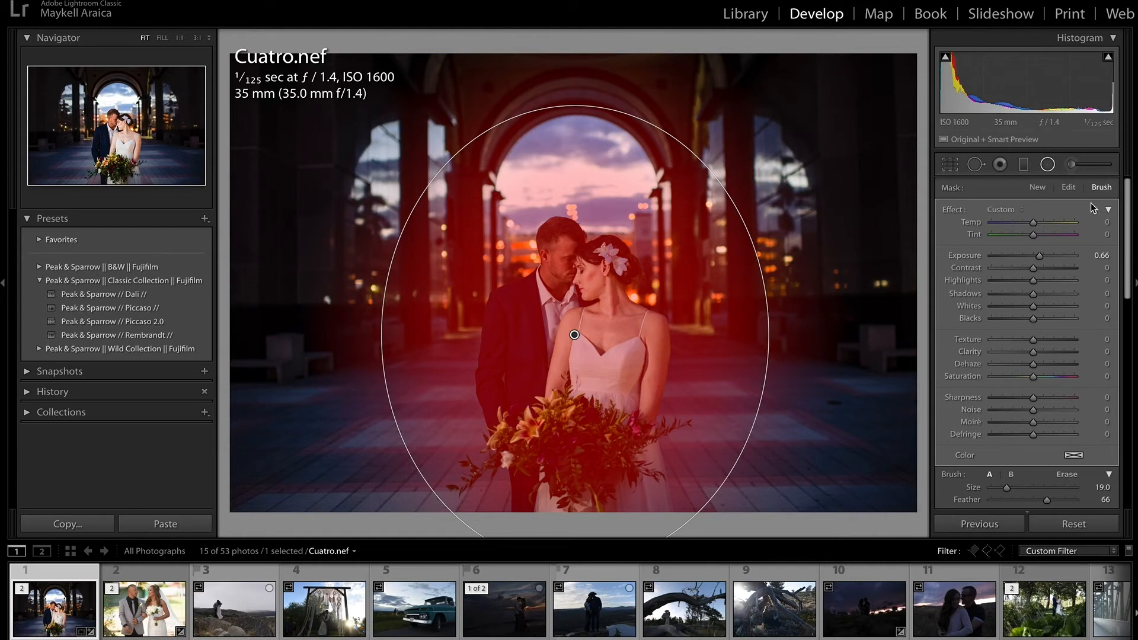
scroll(992, 469, "down", 2)
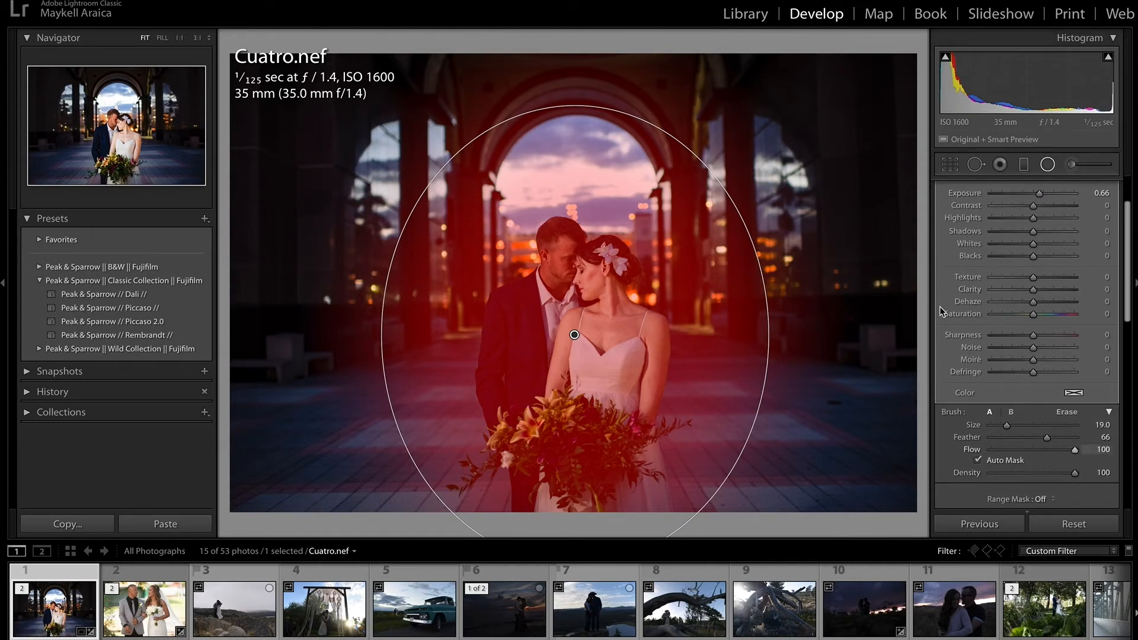
left_click(1065, 413)
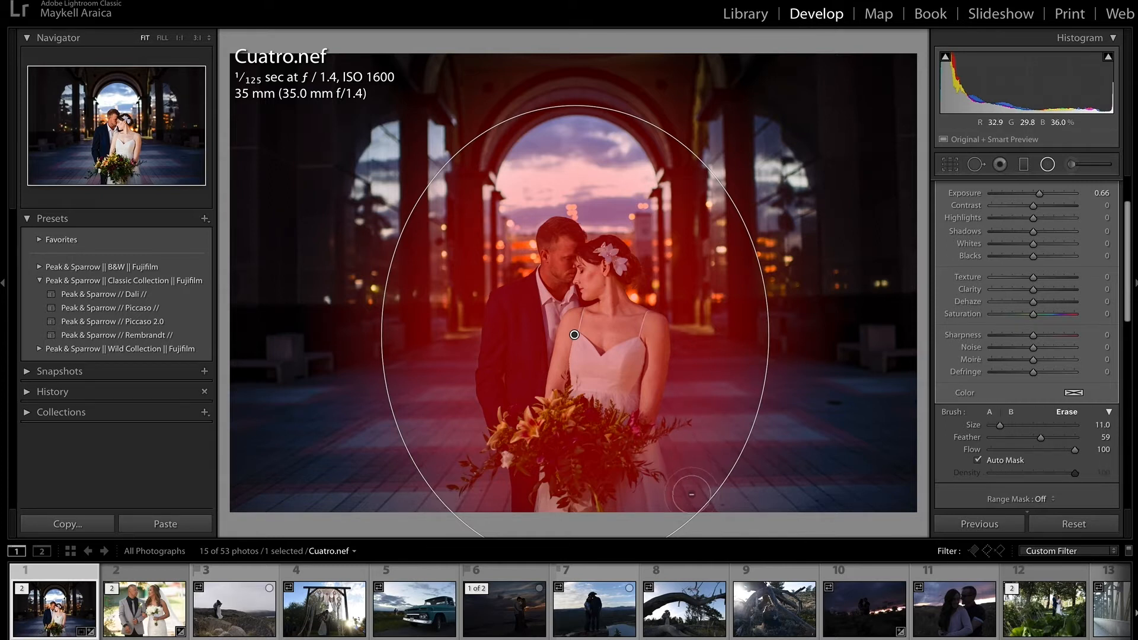
mouse_move(694, 499)
left_mouse_down()
mouse_move(689, 469)
mouse_move(702, 514)
mouse_move(682, 297)
mouse_move(649, 295)
mouse_move(652, 232)
mouse_move(719, 324)
mouse_move(713, 232)
mouse_move(728, 222)
mouse_move(707, 197)
mouse_move(749, 251)
mouse_move(757, 297)
mouse_move(752, 394)
mouse_move(731, 450)
mouse_move(729, 404)
mouse_move(793, 300)
mouse_move(737, 467)
left_mouse_up()
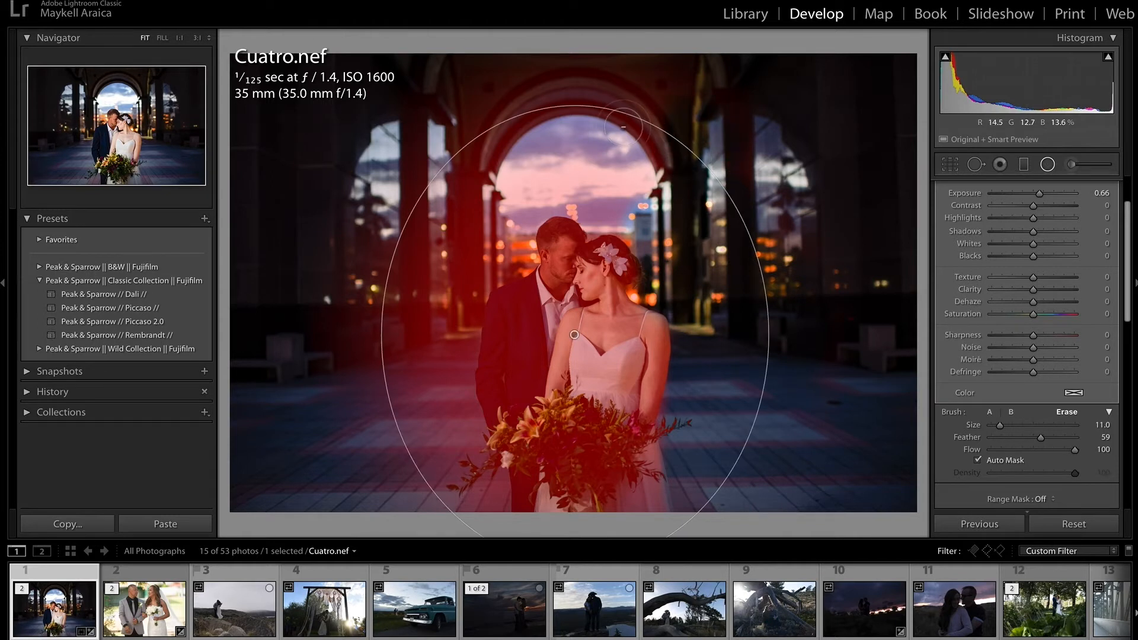
Disable Auto Mask, enlarge the eraser to 13.0 and remove the mask from the arch and the background on the groom's side.
left_click(977, 460)
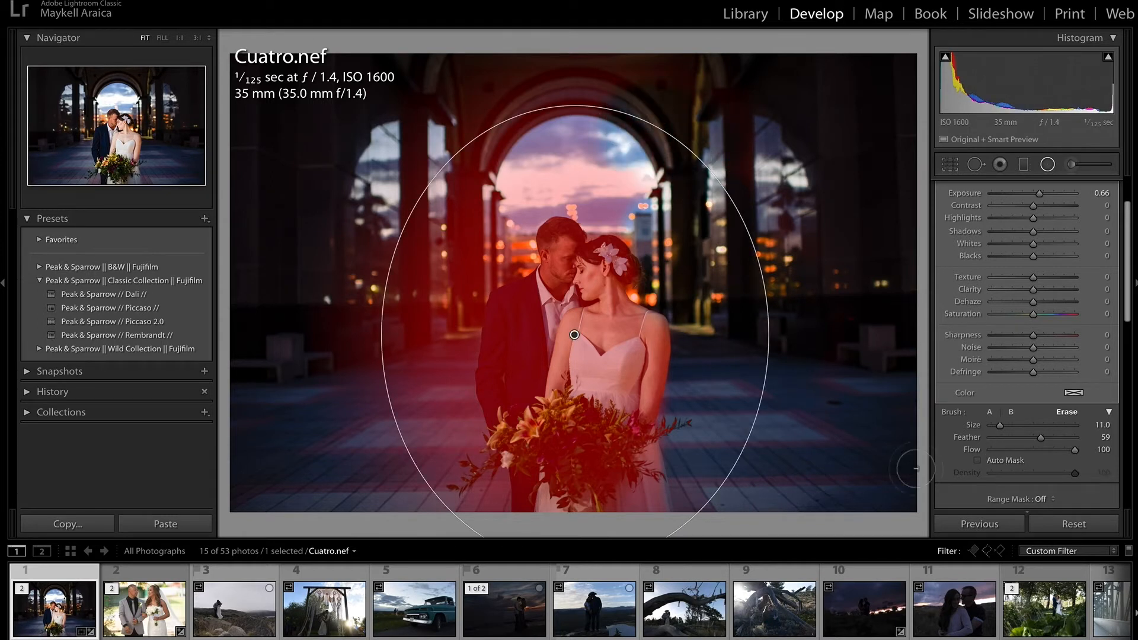
key("bracketright")
key("bracketright")
mouse_move(591, 113)
left_mouse_down()
mouse_move(669, 134)
mouse_move(440, 172)
mouse_move(400, 144)
mouse_move(663, 76)
mouse_move(634, 66)
mouse_move(528, 97)
left_mouse_up()
mouse_move(345, 288)
left_mouse_down()
mouse_move(386, 298)
mouse_move(391, 214)
mouse_move(361, 280)
mouse_move(365, 430)
mouse_move(403, 517)
mouse_move(435, 527)
mouse_move(389, 334)
mouse_move(416, 266)
mouse_move(430, 279)
mouse_move(469, 188)
mouse_move(463, 200)
mouse_move(484, 207)
mouse_move(414, 301)
mouse_move(403, 379)
mouse_move(413, 453)
left_mouse_up()
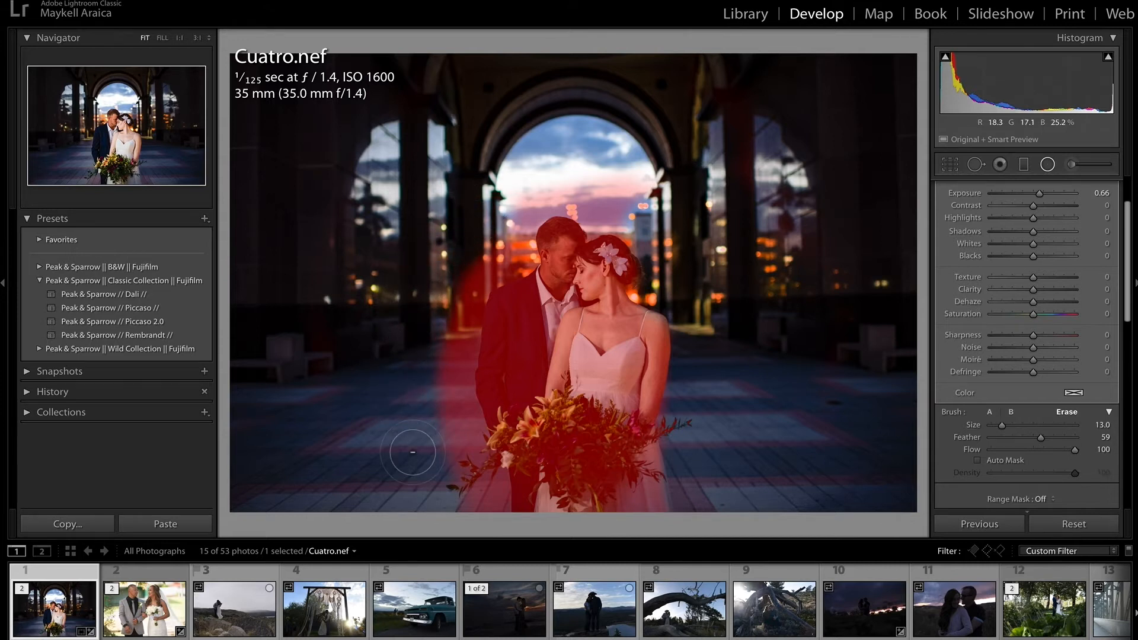
Re-enable Auto Mask, erase the remaining mask spill around the couple's outline and in the sky, and close the radial filter.
left_click(977, 460)
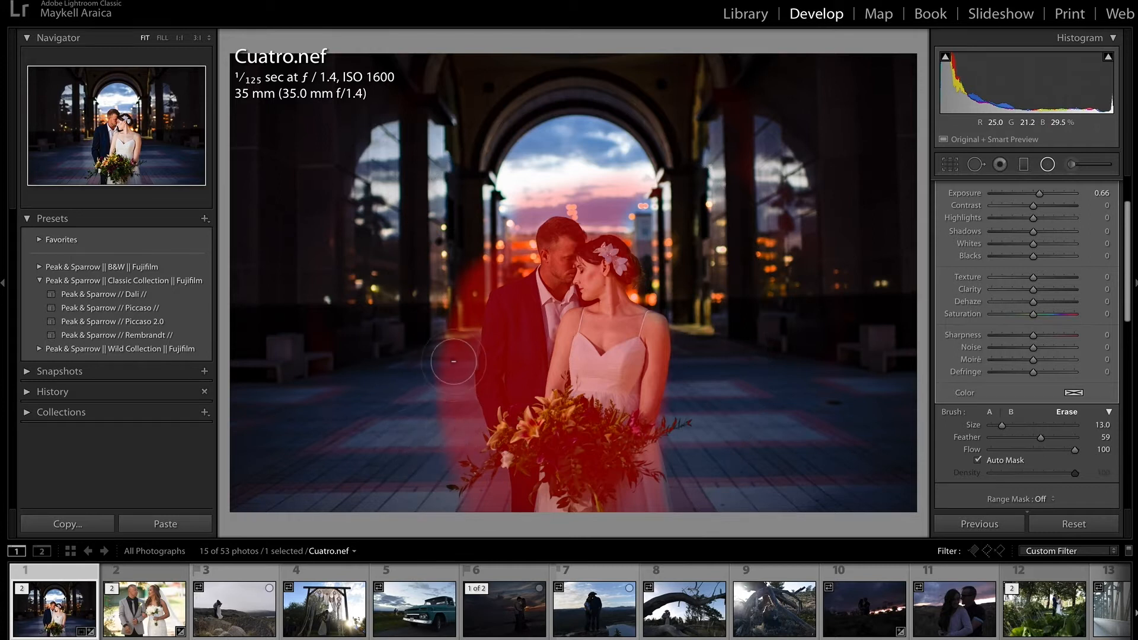
mouse_move(457, 356)
left_mouse_down()
mouse_move(447, 407)
mouse_move(457, 302)
mouse_move(474, 266)
mouse_move(542, 205)
mouse_move(625, 206)
mouse_move(562, 187)
mouse_move(541, 198)
mouse_move(621, 195)
mouse_move(596, 178)
left_mouse_up()
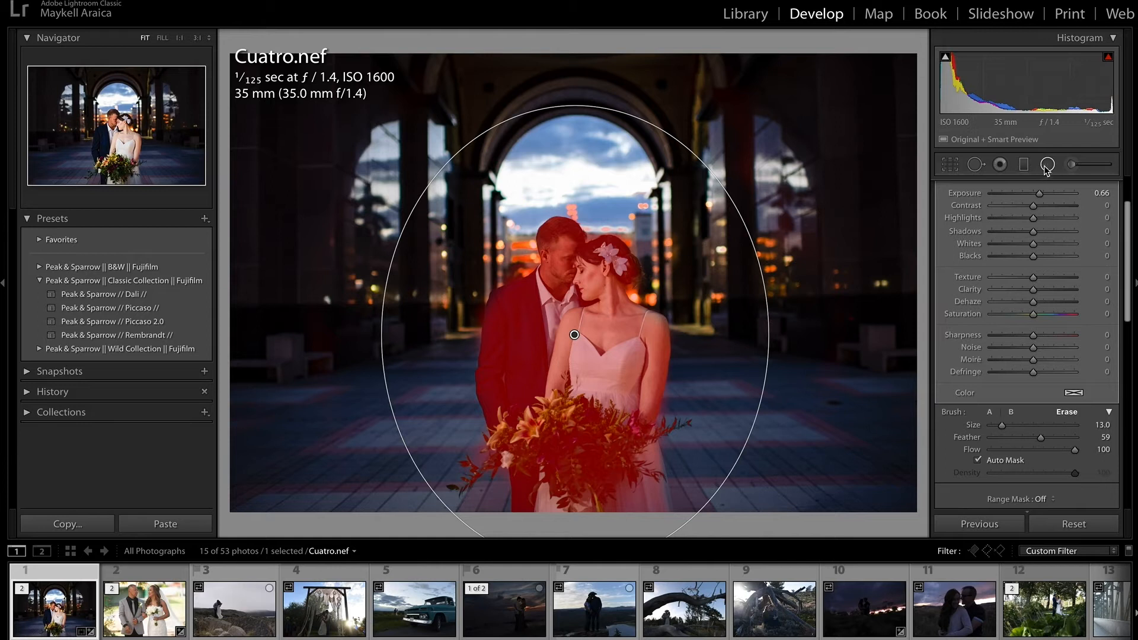
key("o")
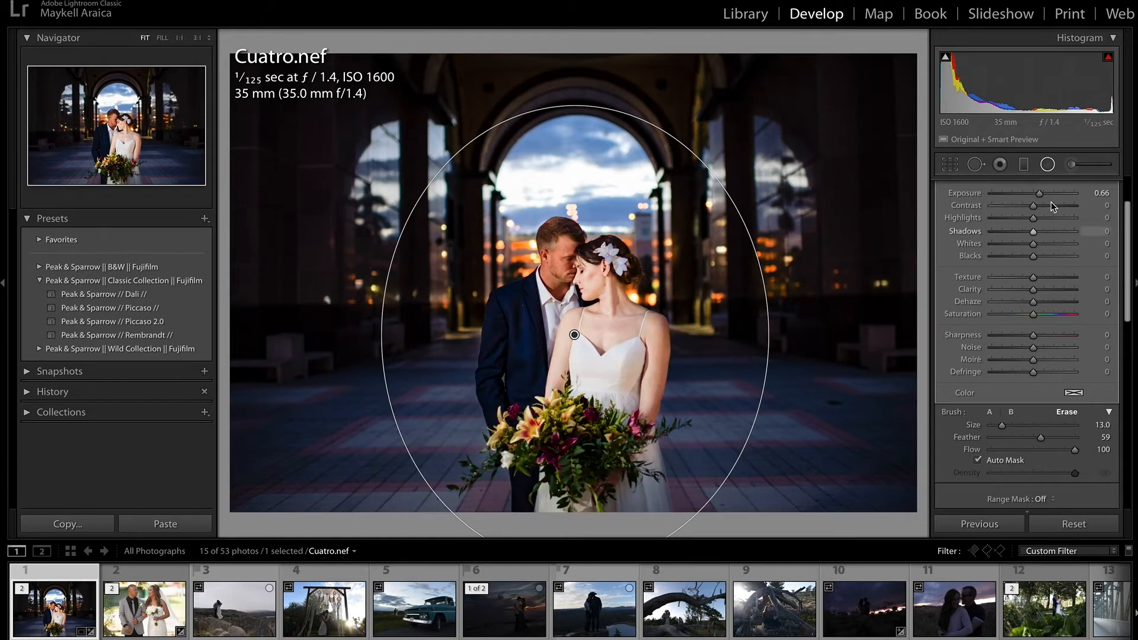
left_click(1048, 164)
Set the photo's basic Highlights to -49 and Exposure to +0.20.
left_click_drag(1021, 292, 1010, 294)
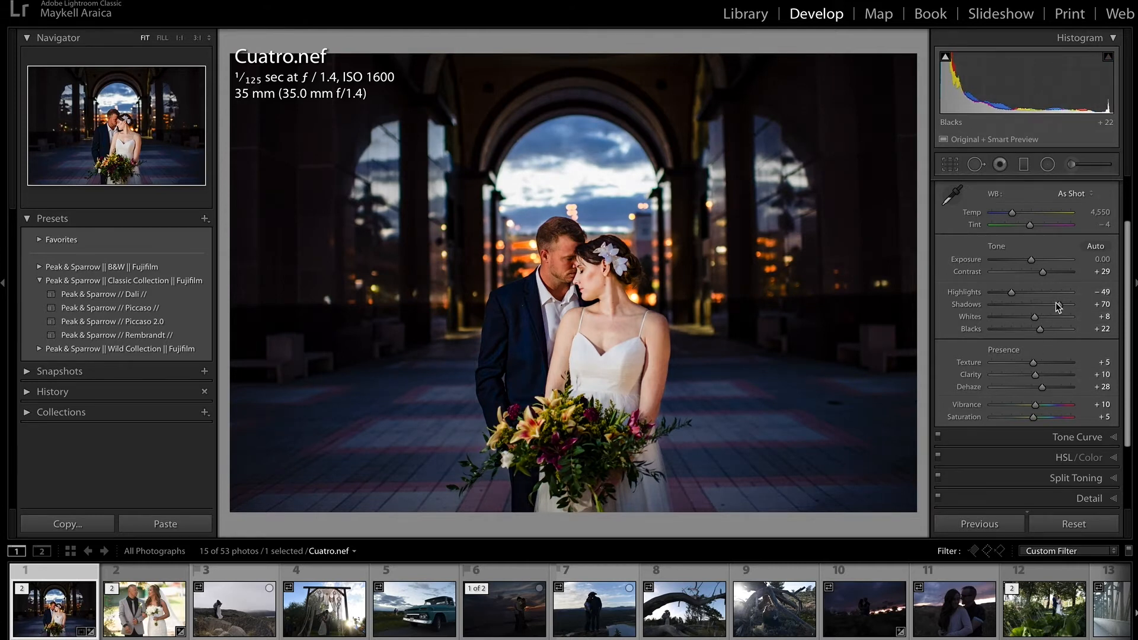
left_click_drag(1033, 259, 1035, 260)
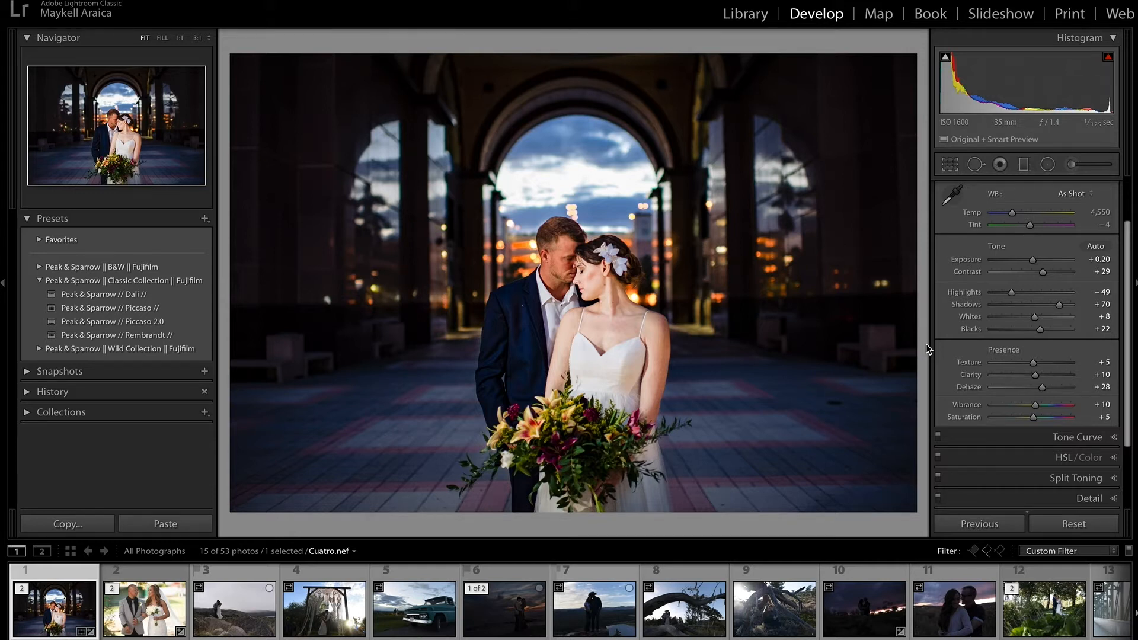
Compare the edited photo with its unedited Before version.
key("backslash")
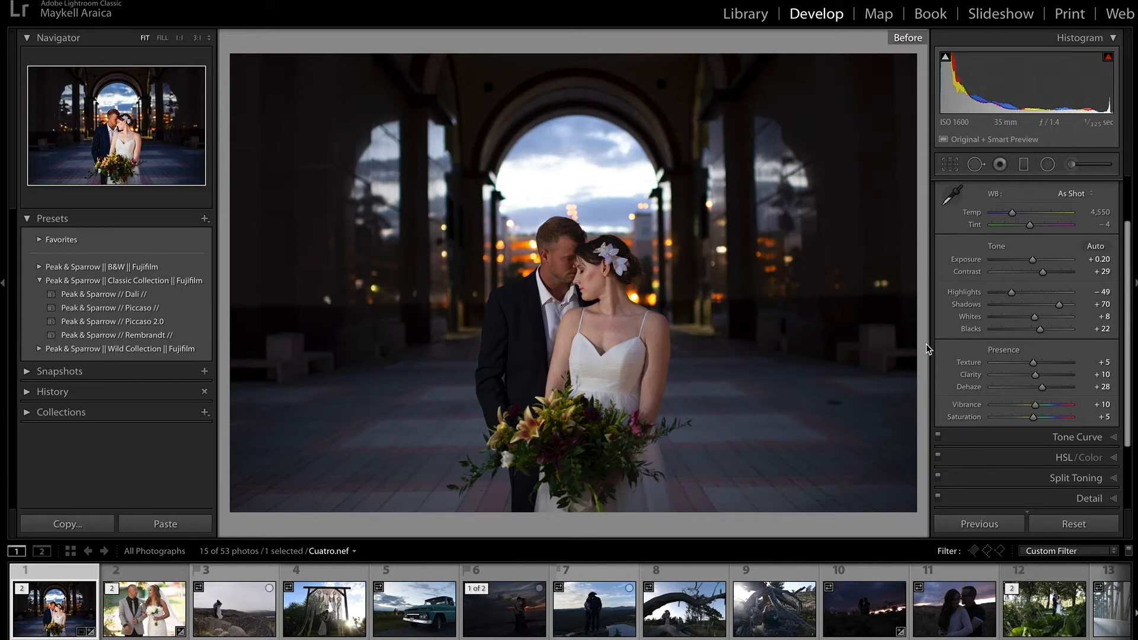
key("backslash")
key("backslash")
key("backslash")
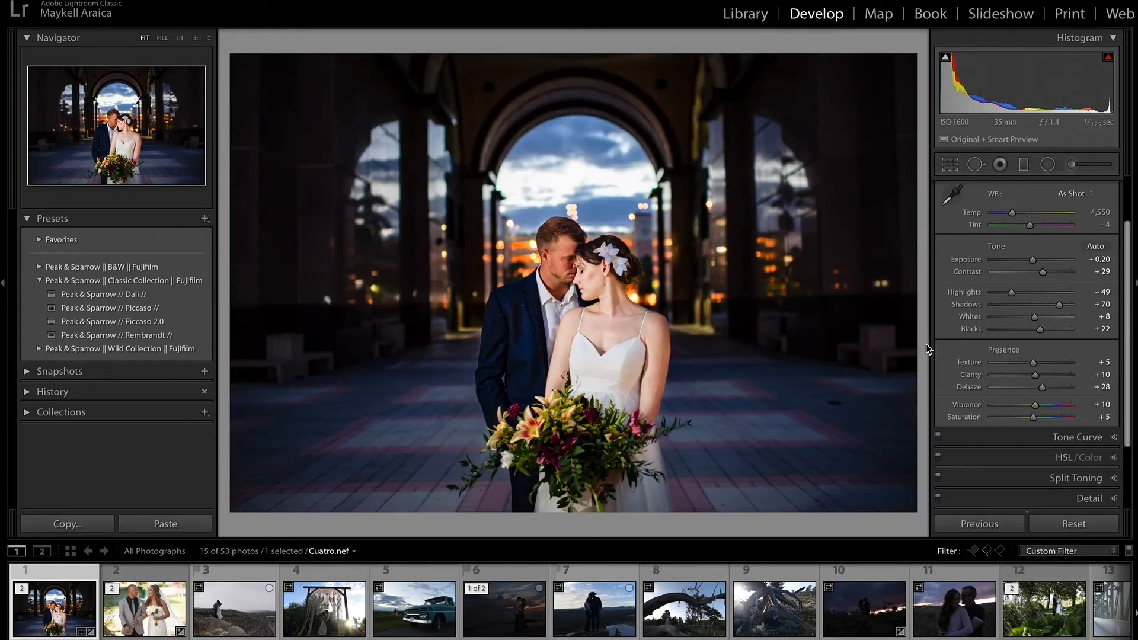
Compare the portrait with its Before version again and warm the white balance temperature to 5,057.
key("backslash")
key("backslash")
left_click_drag(1013, 215, 1014, 215)
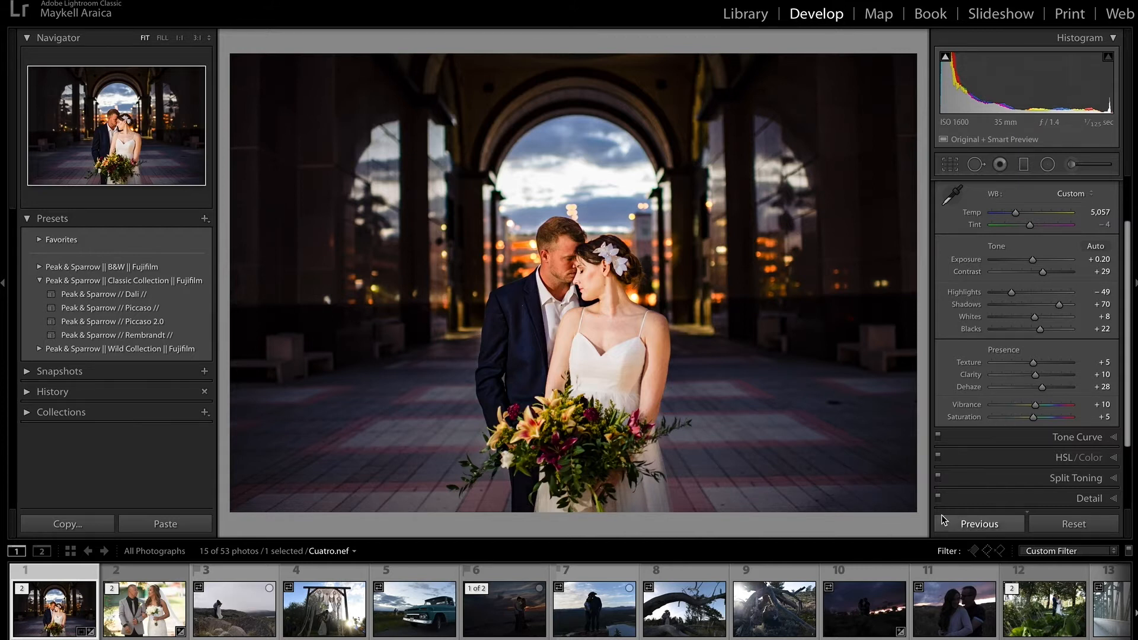
Set the Temp of the couple's existing radial filter to 6 and close the filter.
left_click(1047, 164)
left_click(574, 334)
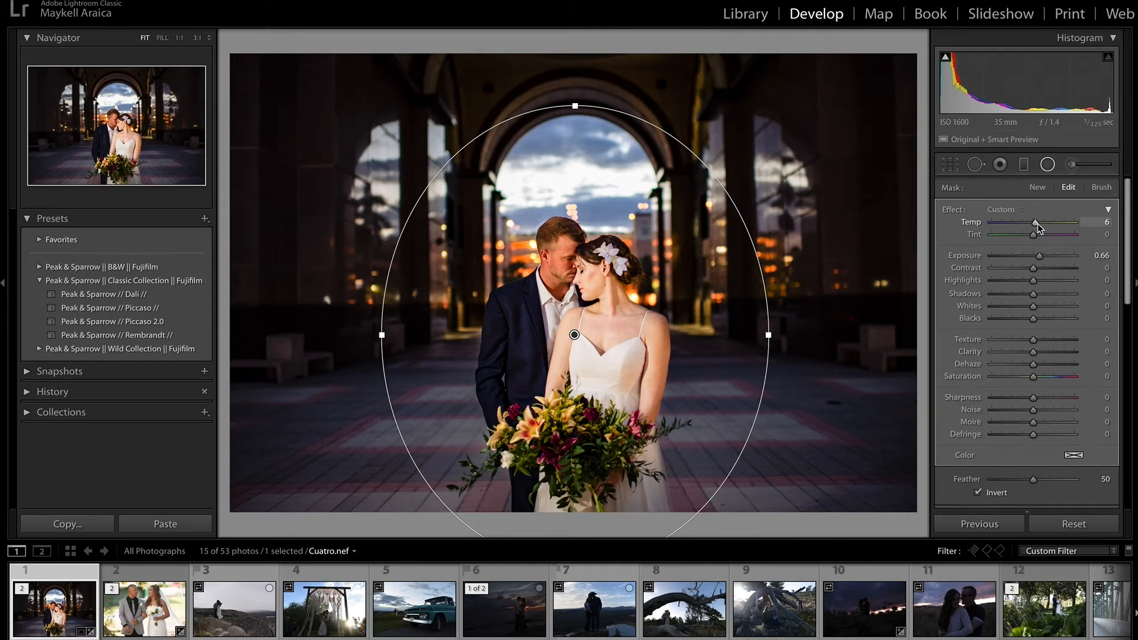
left_click(1050, 167)
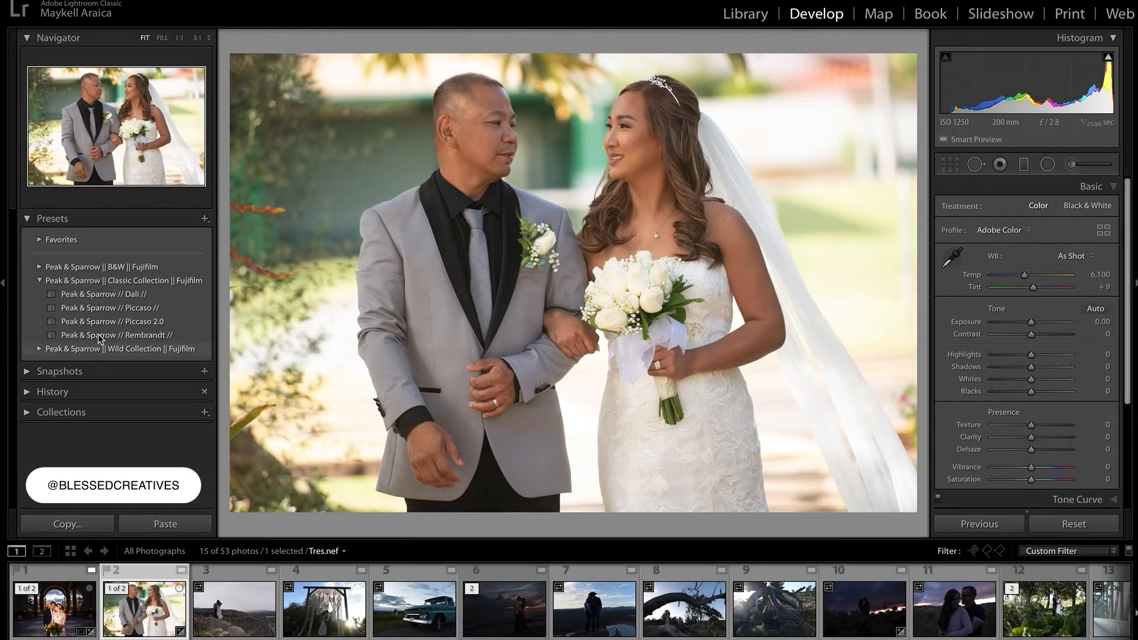
Apply the Peak & Sparrow Dali preset to Tres.nef and set its white balance temperature to 6,339.
left_click(104, 294)
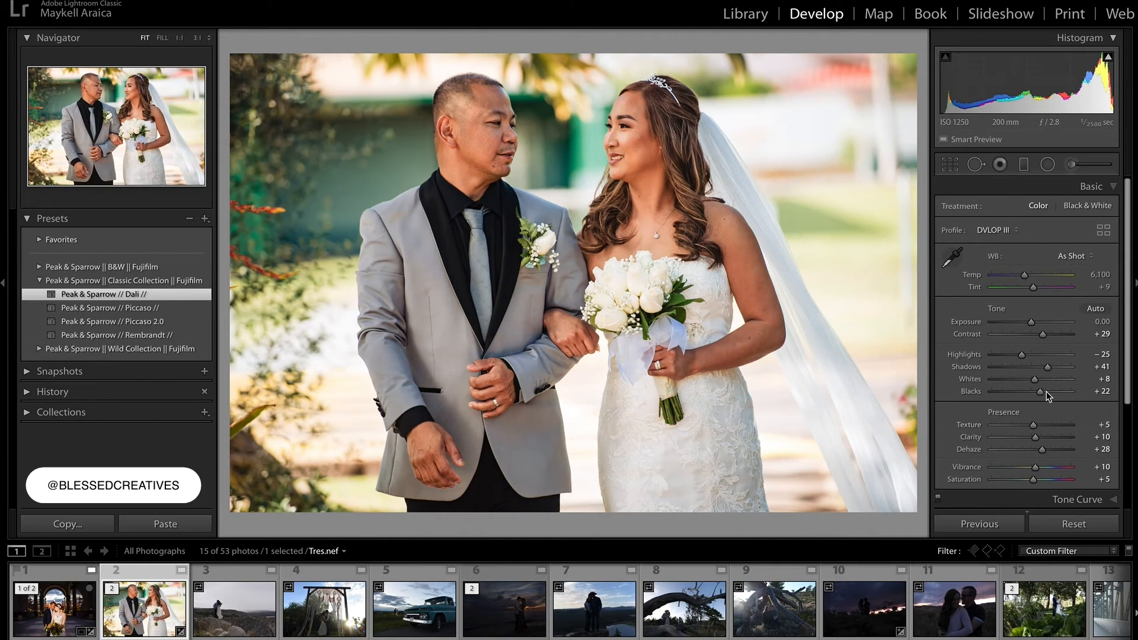
left_click_drag(1024, 276, 1026, 277)
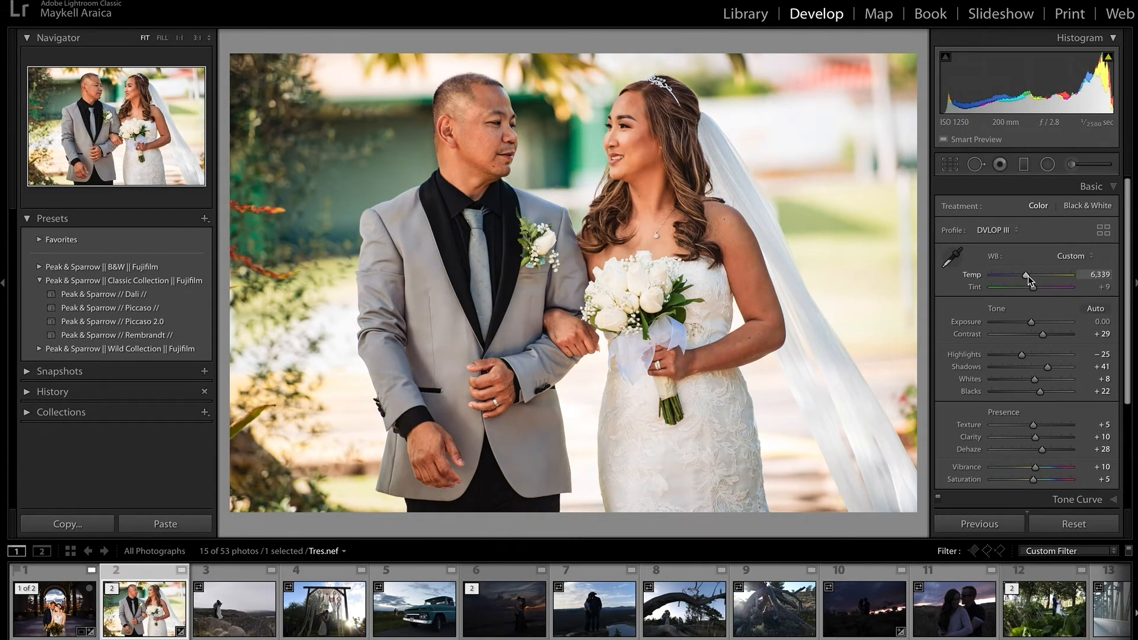
Reduce the skin tones' saturation to Red -13 and Orange -32 with targeted adjustment, and set Exposure to +0.35 and Highlights to -60.
scroll(950, 428, "down", 5)
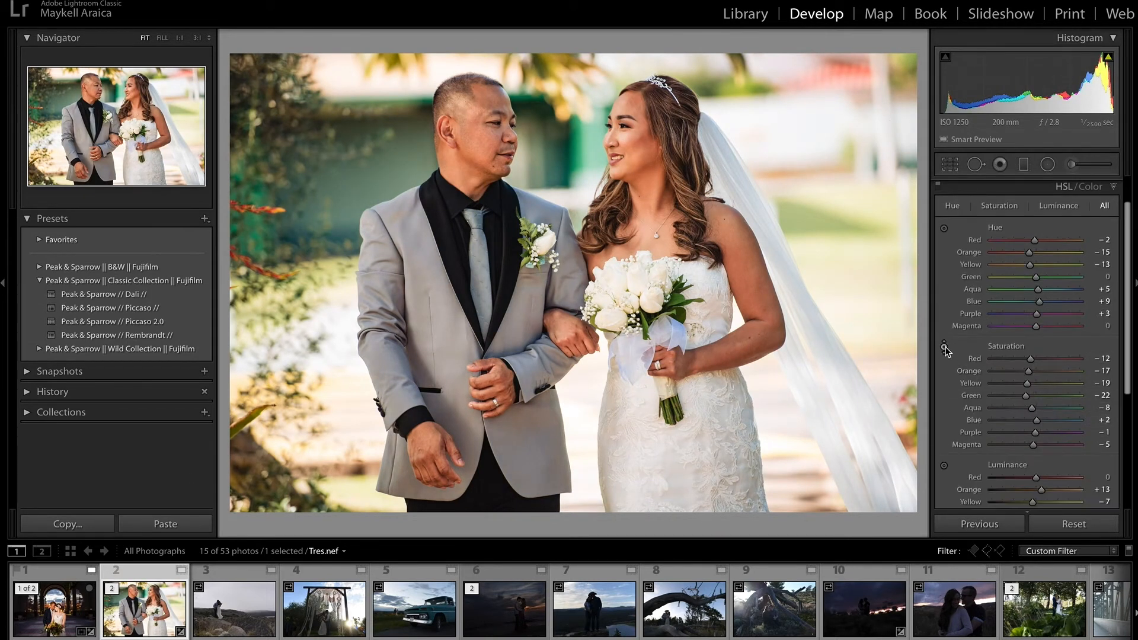
left_click(945, 347)
scroll(1008, 208, "up", 5)
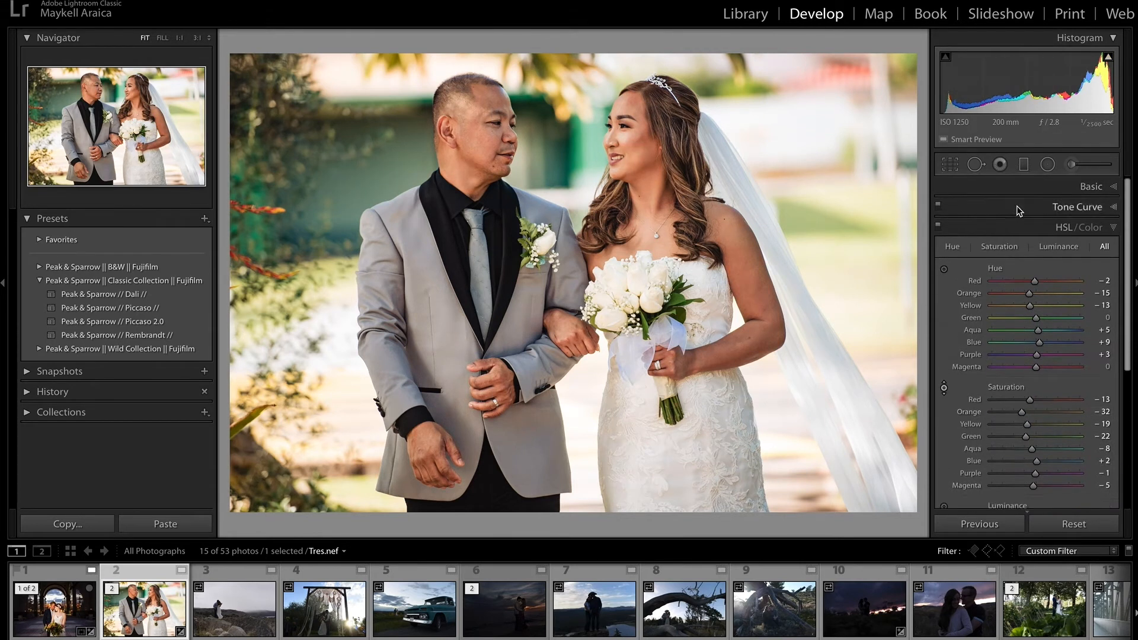
left_click_drag(634, 159, 645, 267)
left_click_drag(1032, 322, 1007, 354)
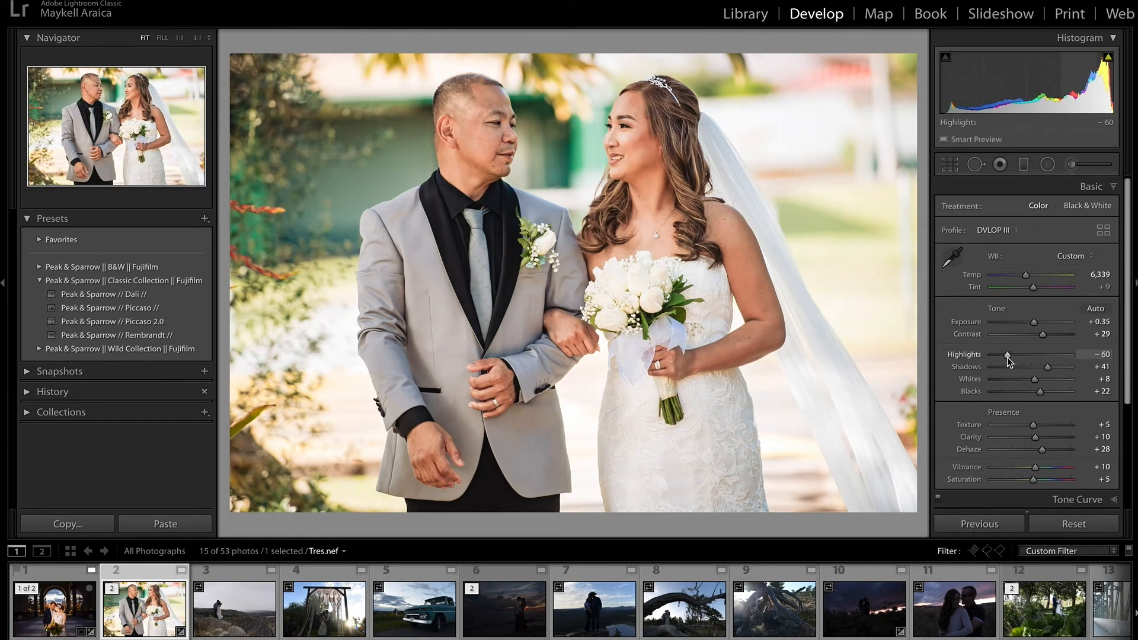
Apply the Dali preset to the photo of the couple on the rocks and raise its Exposure and Shadows.
key("Right")
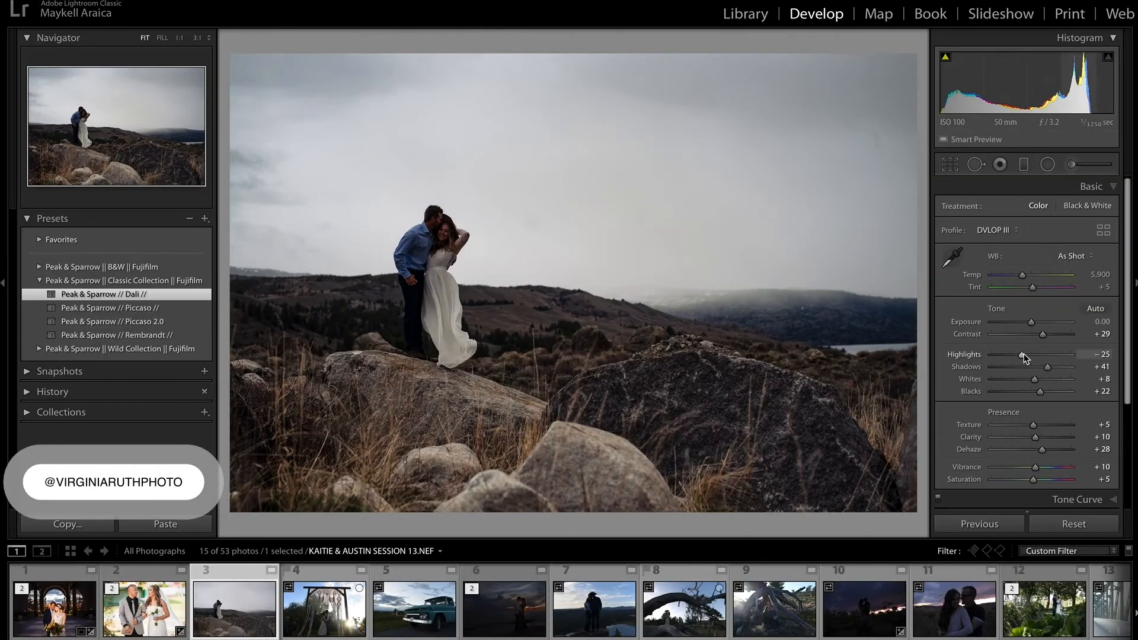
left_click_drag(1031, 321, 1039, 328)
left_click_drag(1047, 367, 1049, 367)
Draw a tall radial filter around the couple on the rocks, choose the Exposure effect and switch to its mask brush.
left_click(1047, 164)
mouse_move(429, 254)
left_mouse_down()
mouse_move(551, 397)
mouse_move(539, 405)
left_mouse_up()
left_click(1010, 211)
left_click(1020, 152)
left_click(1101, 186)
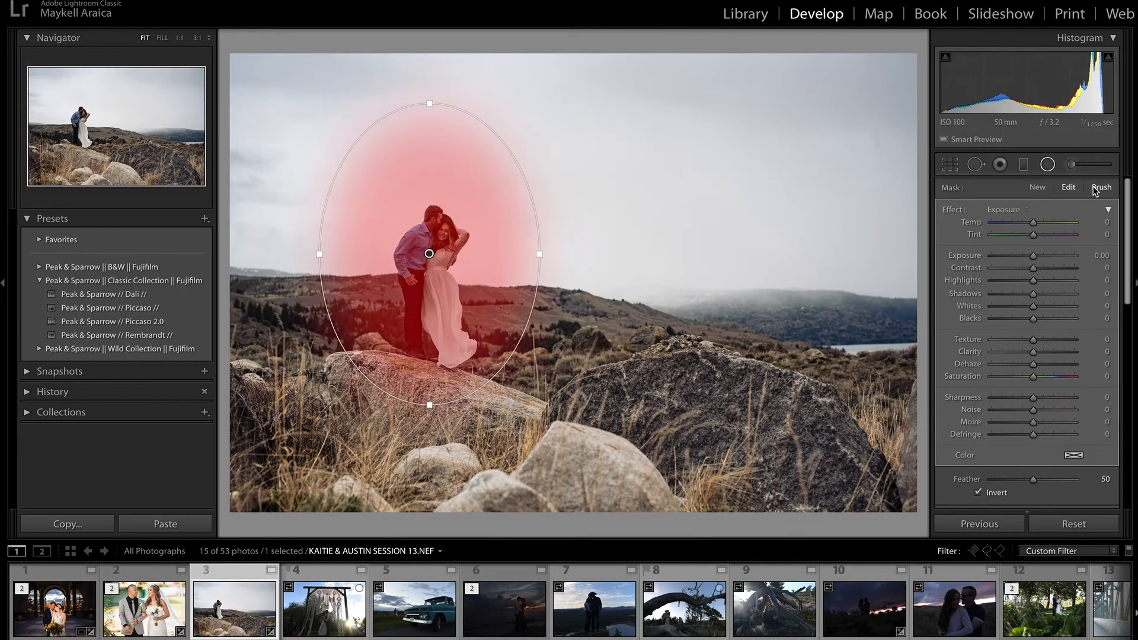
Erase the mask around the couple's outline using Auto Mask, shrinking the eraser to 5.0, and set the filter's Exposure to 0.88.
scroll(1008, 480, "down", 2)
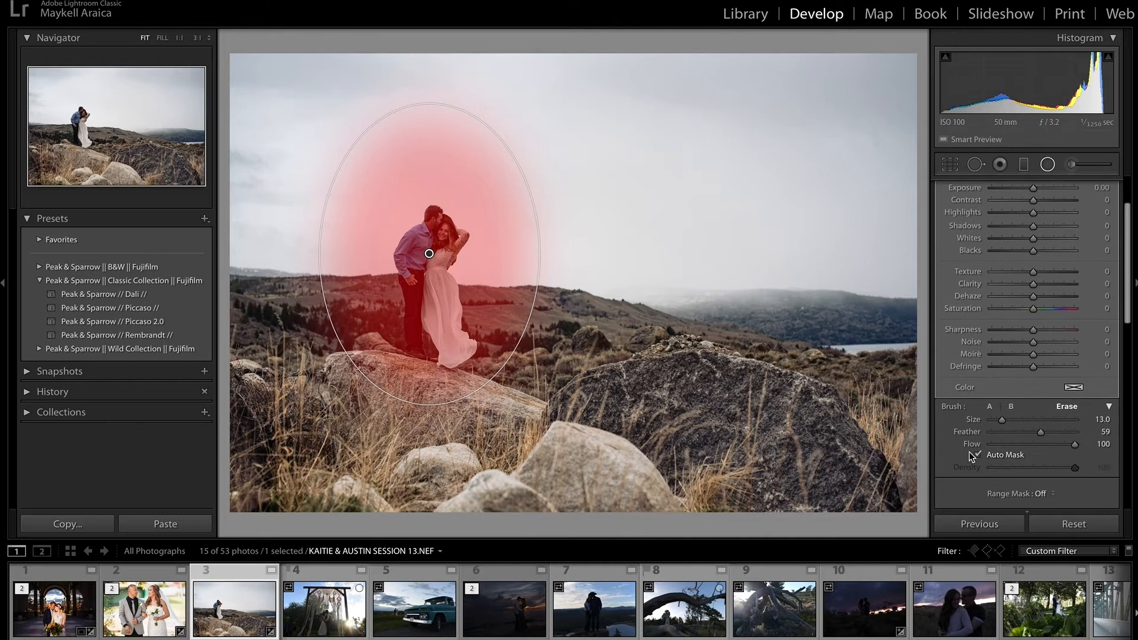
mouse_move(515, 367)
left_mouse_down()
mouse_move(502, 204)
mouse_move(558, 250)
mouse_move(482, 129)
mouse_move(434, 100)
mouse_move(467, 174)
mouse_move(322, 298)
mouse_move(358, 290)
mouse_move(372, 190)
mouse_move(442, 141)
left_mouse_up()
key("a")
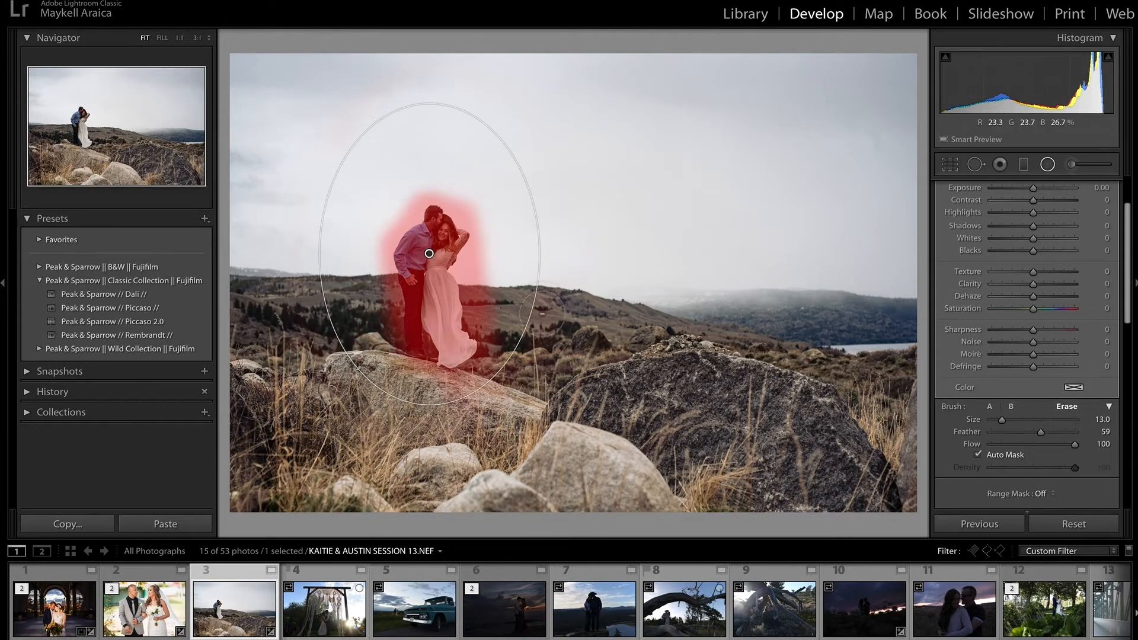
key("bracketright")
mouse_move(483, 311)
left_mouse_down()
mouse_move(465, 256)
mouse_move(484, 247)
mouse_move(468, 209)
mouse_move(437, 193)
mouse_move(382, 236)
mouse_move(389, 327)
left_mouse_up()
key("bracketleft")
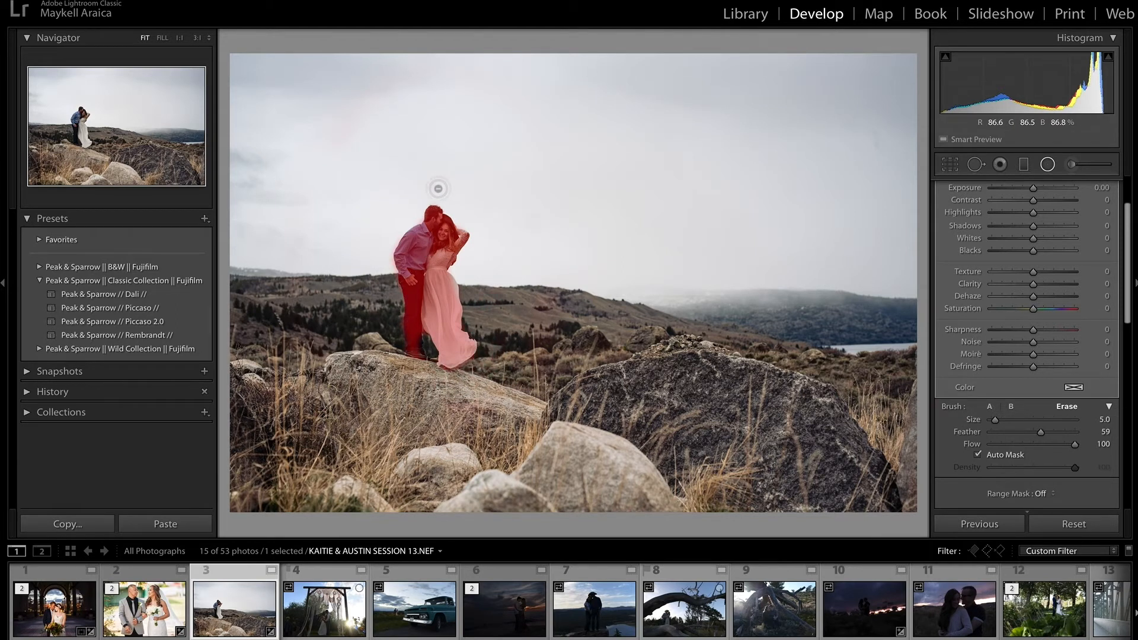
scroll(1061, 309, "up", 3)
left_click_drag(1033, 259, 1043, 259)
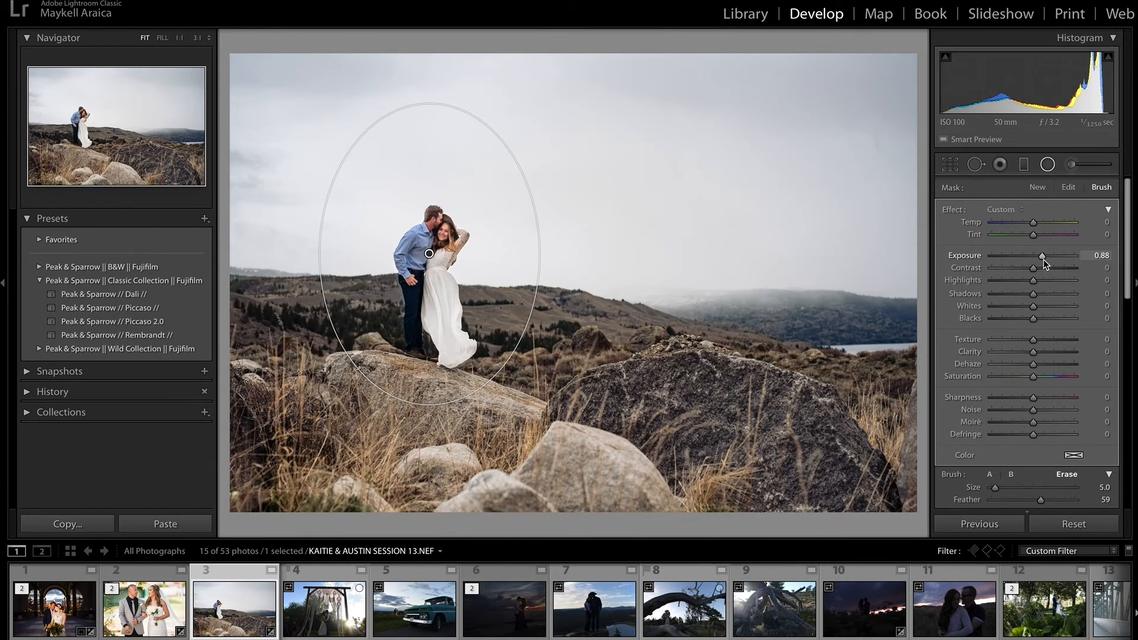
Paint Clarity 25 over the foreground rocks with the Adjustment Brush.
key("k")
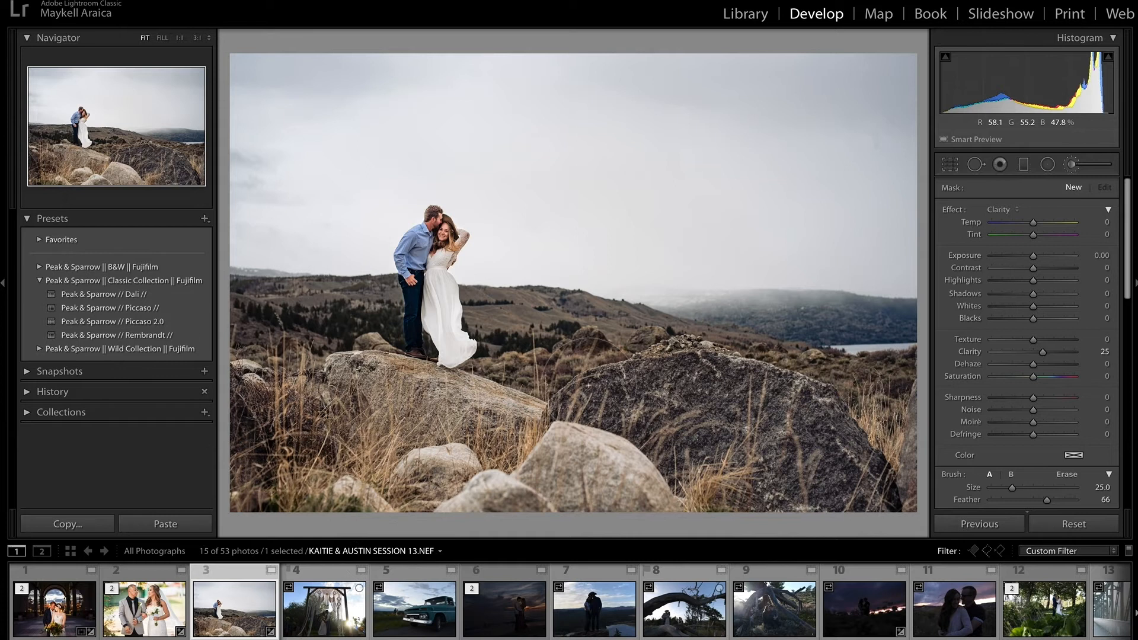
left_click_drag(594, 471, 818, 391)
key("m")
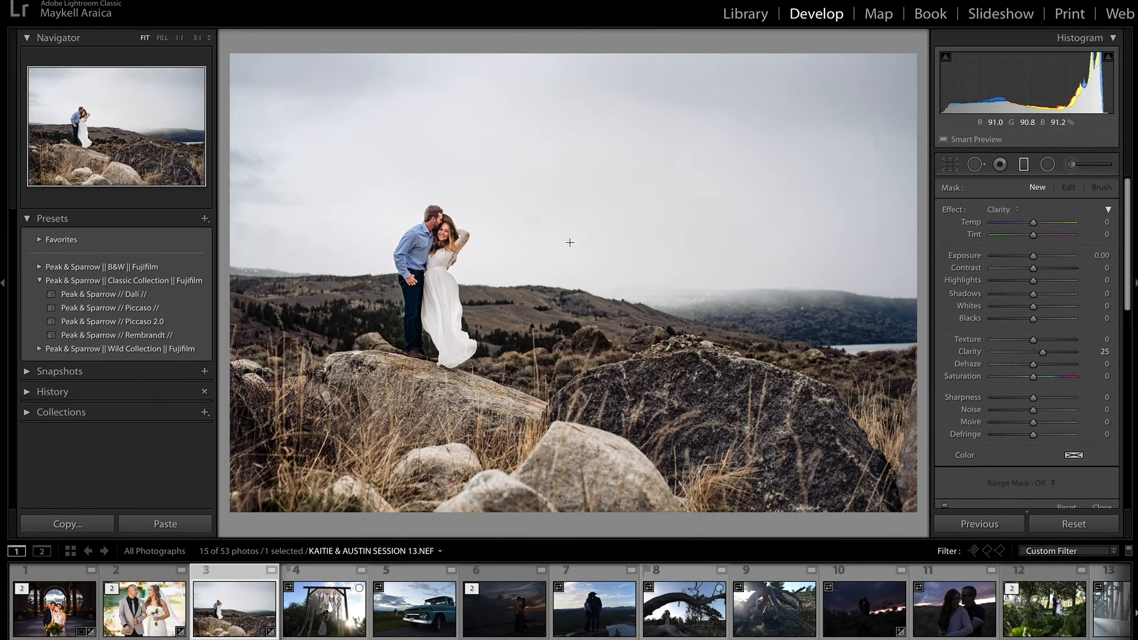
left_click_drag(561, 258, 561, 371)
left_click_drag(1033, 256, 1018, 261)
double_click(1019, 261)
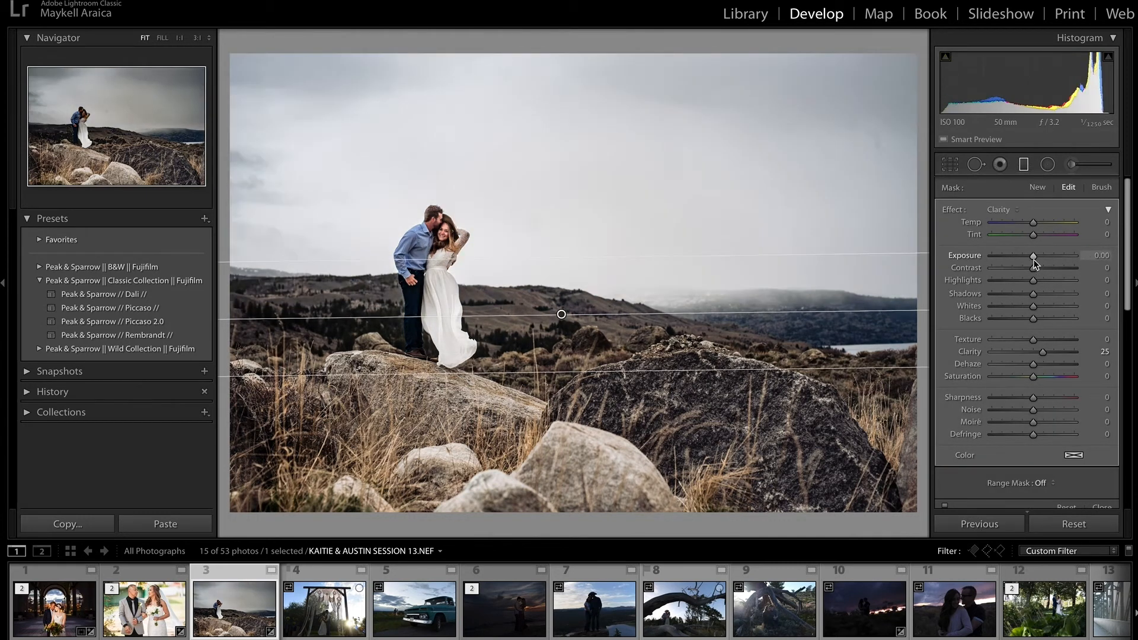
key("Delete")
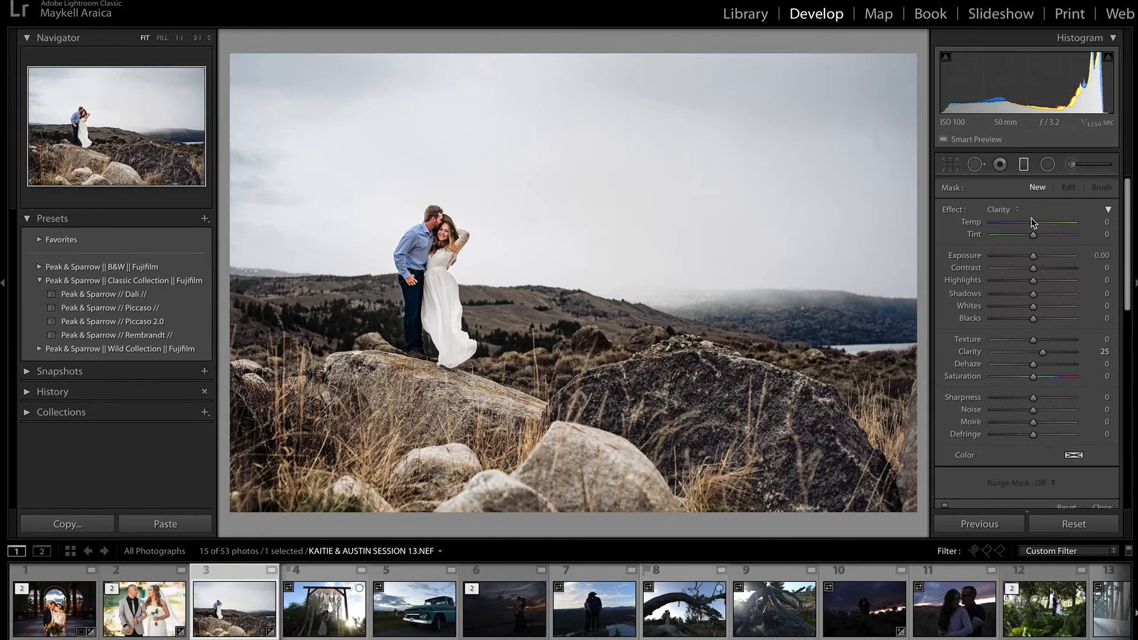
key("m")
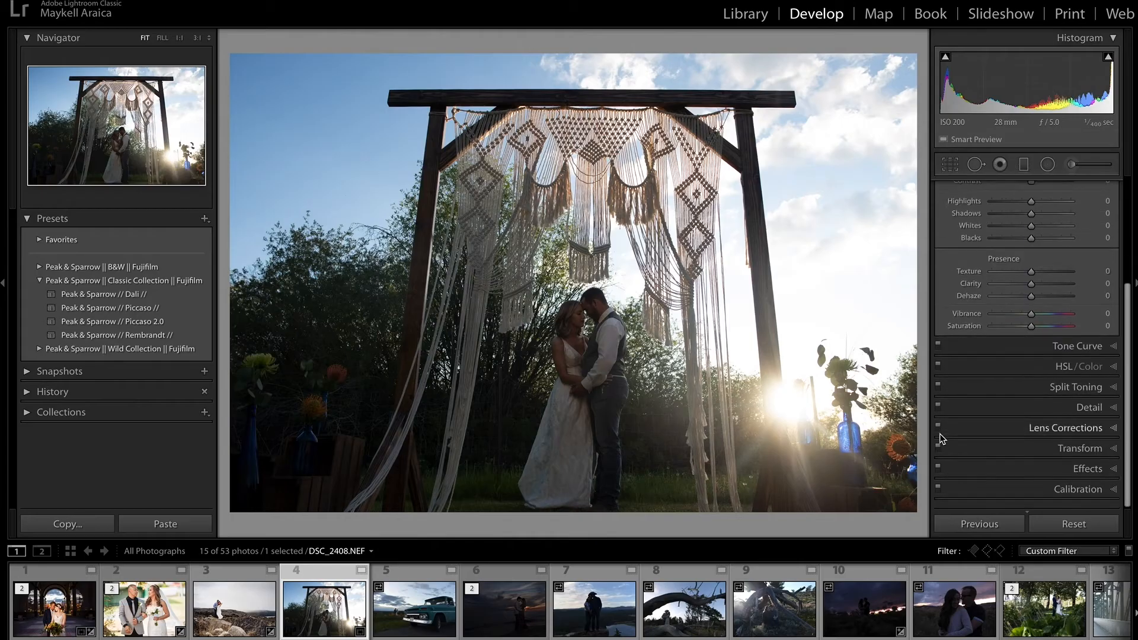
Correct the perspective of DSC_2408.NEF with Transform values Vertical -7 and Aspect +12, and enable Constrain Crop.
left_click(1079, 447)
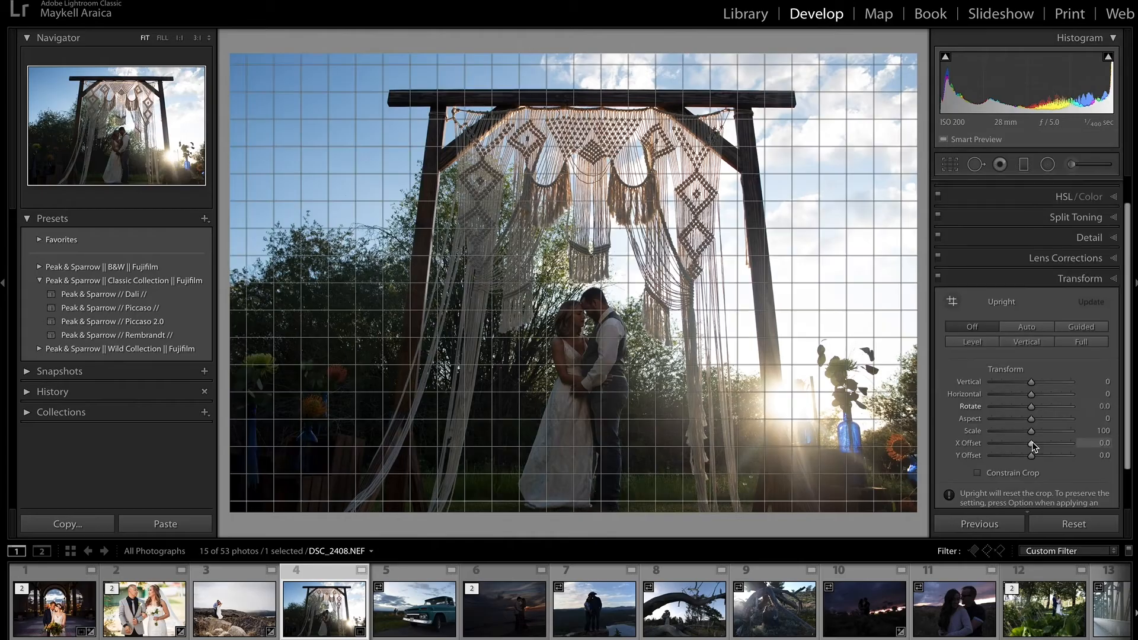
left_click_drag(1032, 359, 1036, 395)
left_click(977, 448)
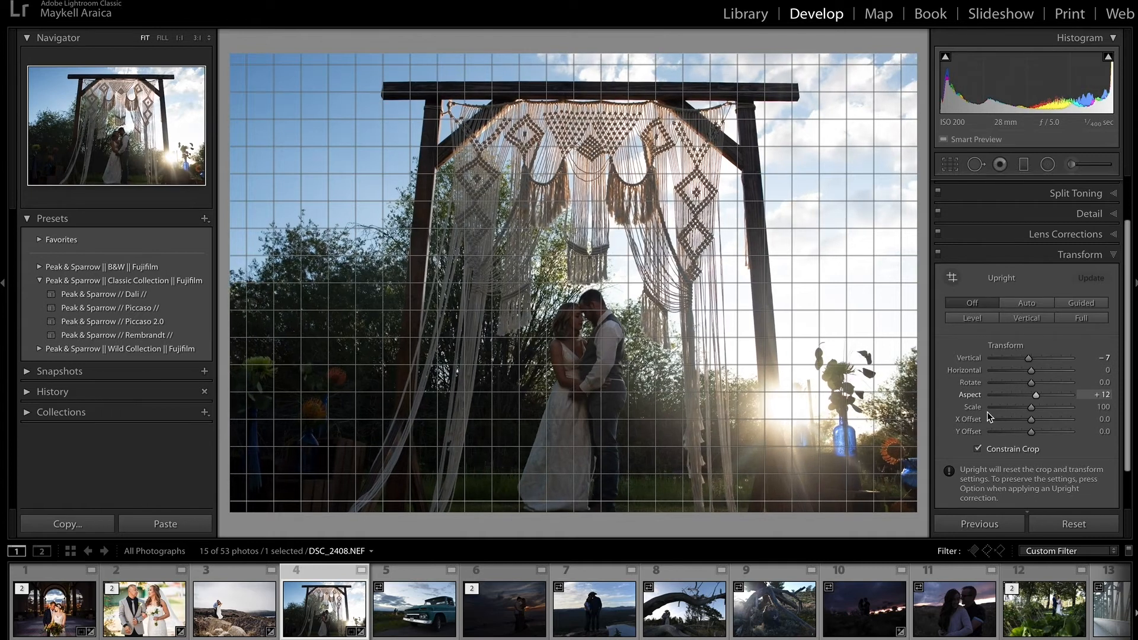
Apply the Peak & Sparrow Dali preset to the macramé arch photo and set Exposure to +1.20 and Clarity to -8.
scroll(1029, 225, "up", 3)
left_click(1031, 206)
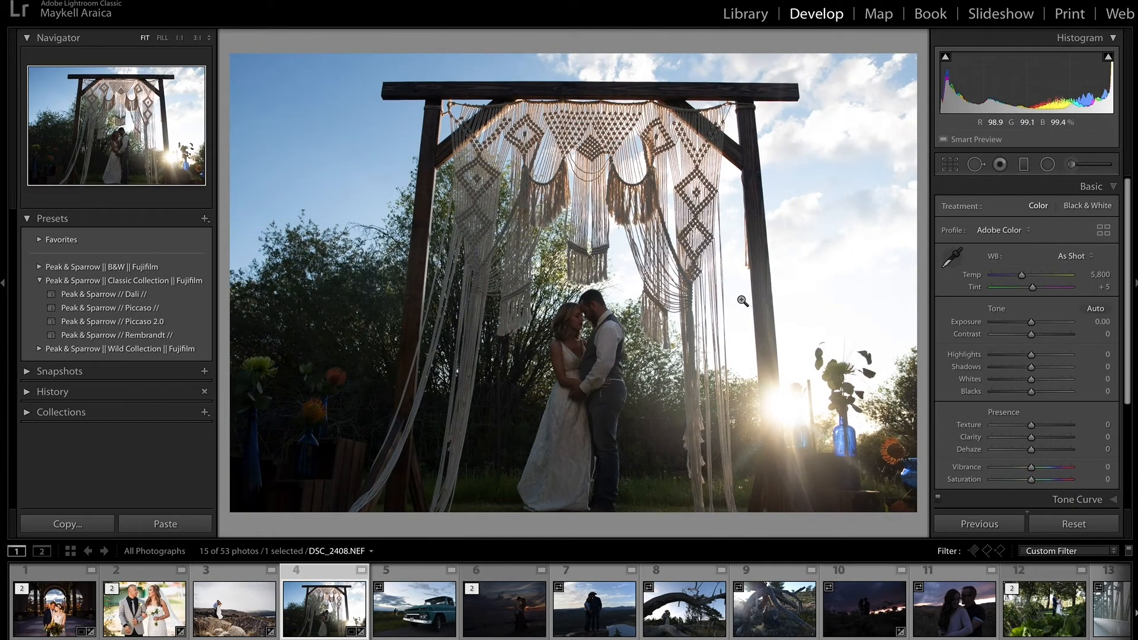
left_click(154, 296)
left_click_drag(1031, 321, 1040, 322)
left_click_drag(1035, 440, 1028, 438)
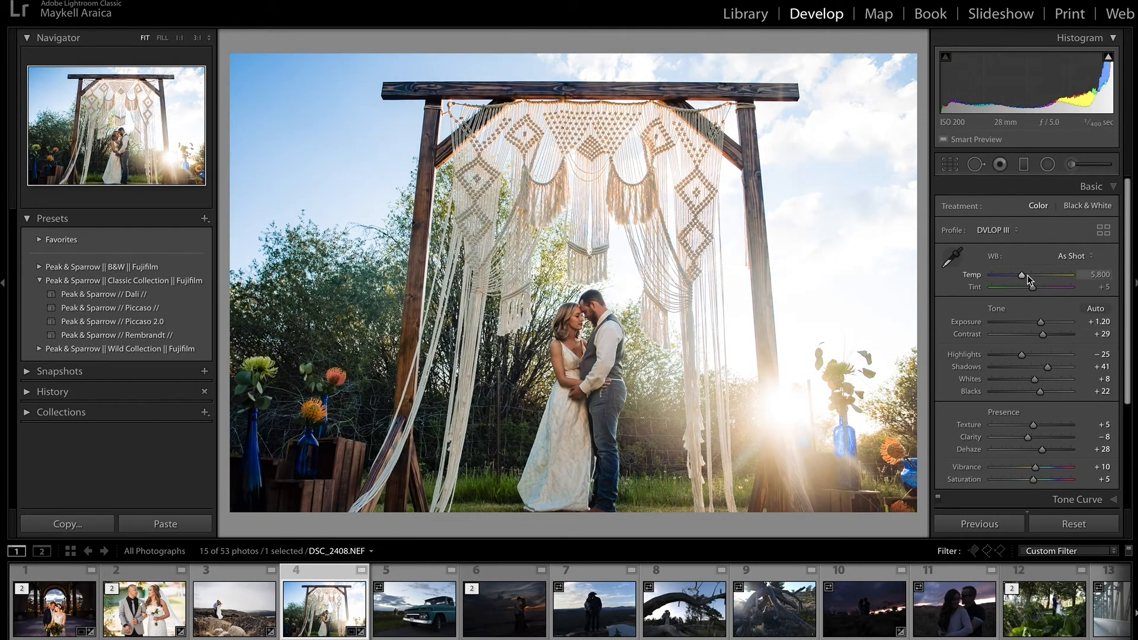
Add a radial filter around the couple under the arch with Exposure 0.44 and Contrast 8, and close it.
left_click(1048, 164)
left_click_drag(578, 379, 673, 524)
left_click(1008, 209)
left_click(1005, 246)
left_click_drag(1036, 256, 1039, 272)
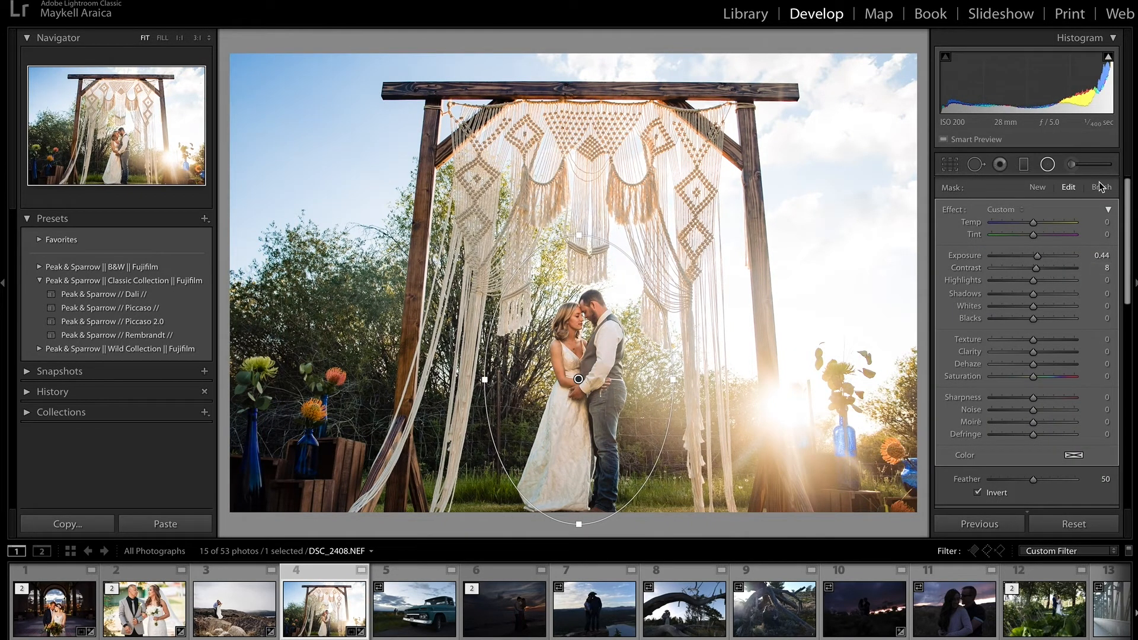
left_click(1053, 167)
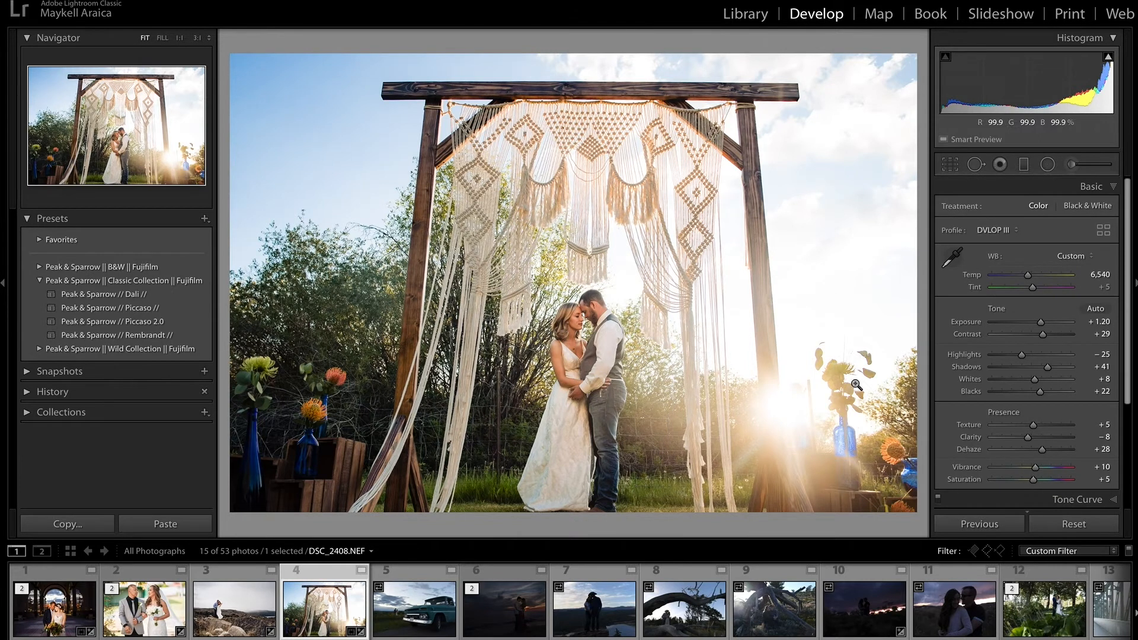
Set the arch photo's basic Exposure to +0.15 and Shadows to +69.
left_click_drag(1036, 322, 1033, 325)
left_click(1048, 164)
left_click(1047, 164)
left_click_drag(1047, 366, 1058, 367)
Add a radial filter around the setting sun, reset its effect values, warm its Temp to 25 and close it.
key("shift+m")
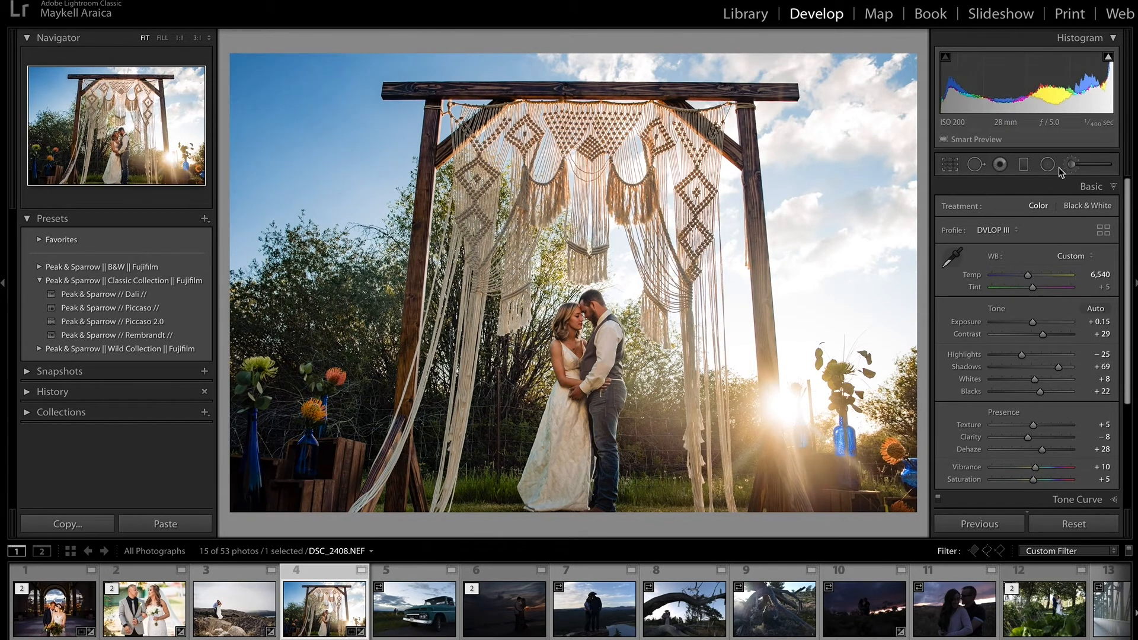
left_click_drag(777, 410, 910, 540)
left_click(1001, 209)
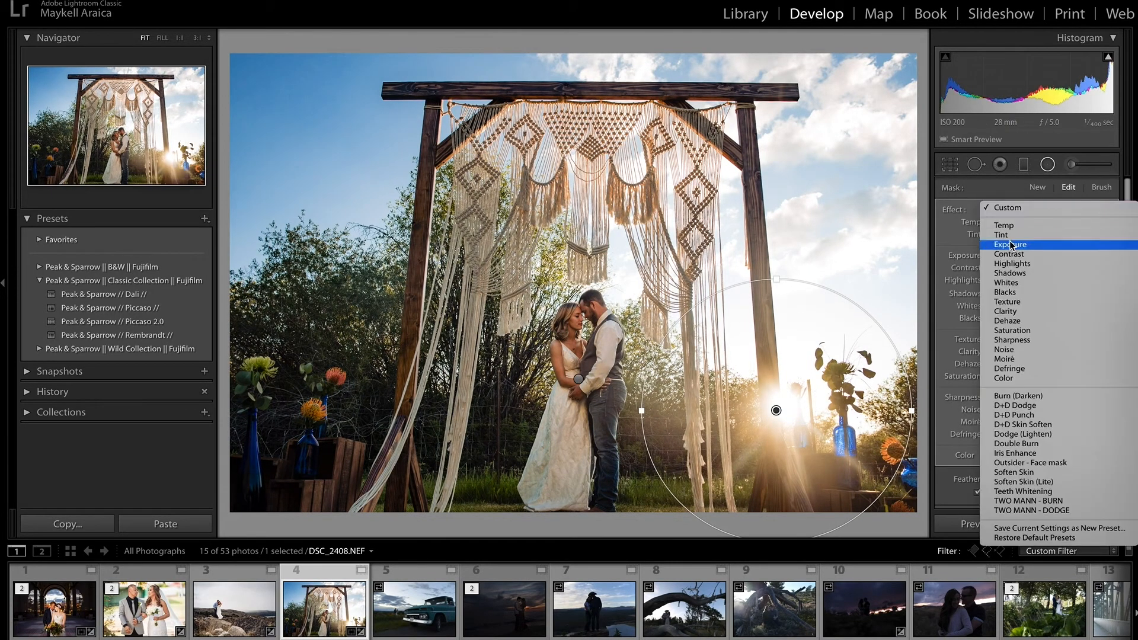
left_click(1043, 224)
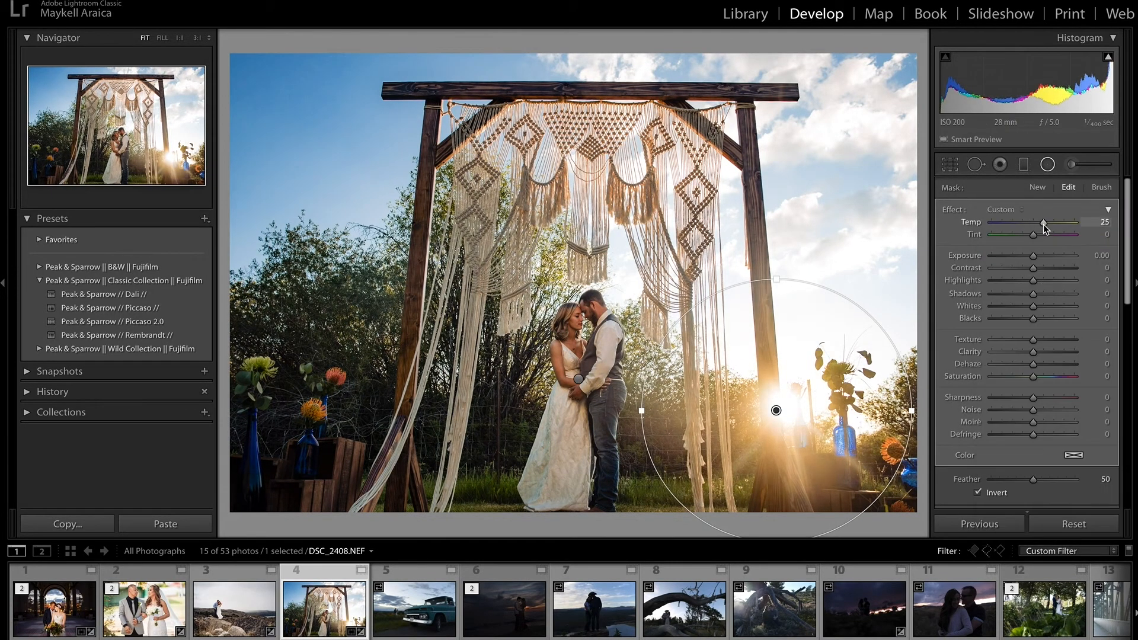
left_click(1050, 166)
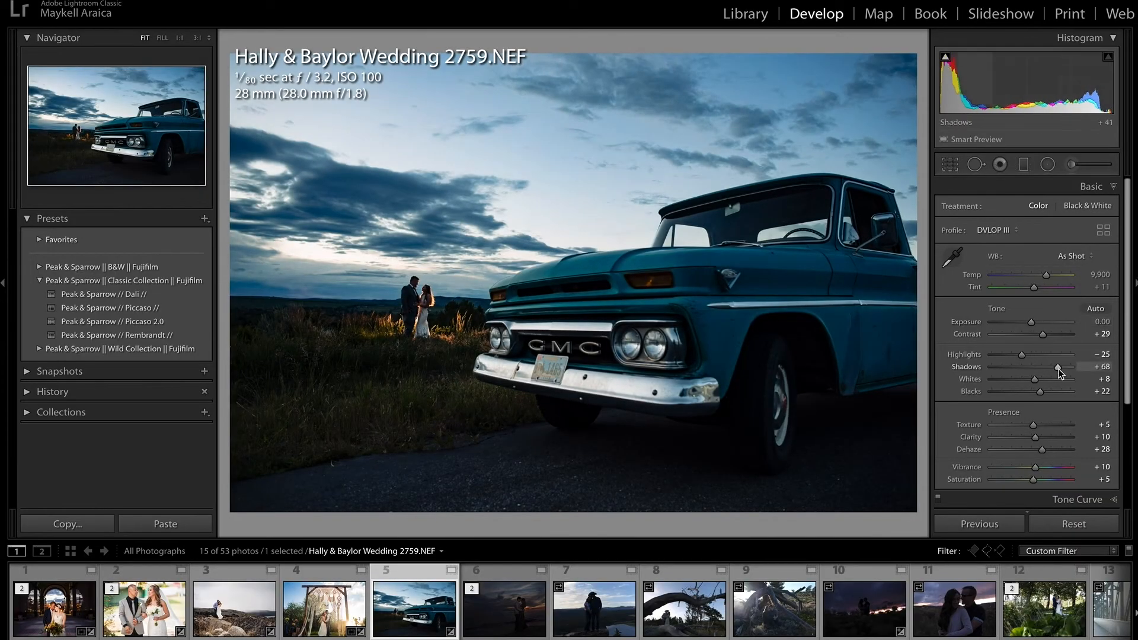
Draw a small radial filter around the distant couple in the truck photo and reset its effect values.
left_click_drag(415, 303, 446, 347)
double_click(1043, 352)
left_click(1002, 210)
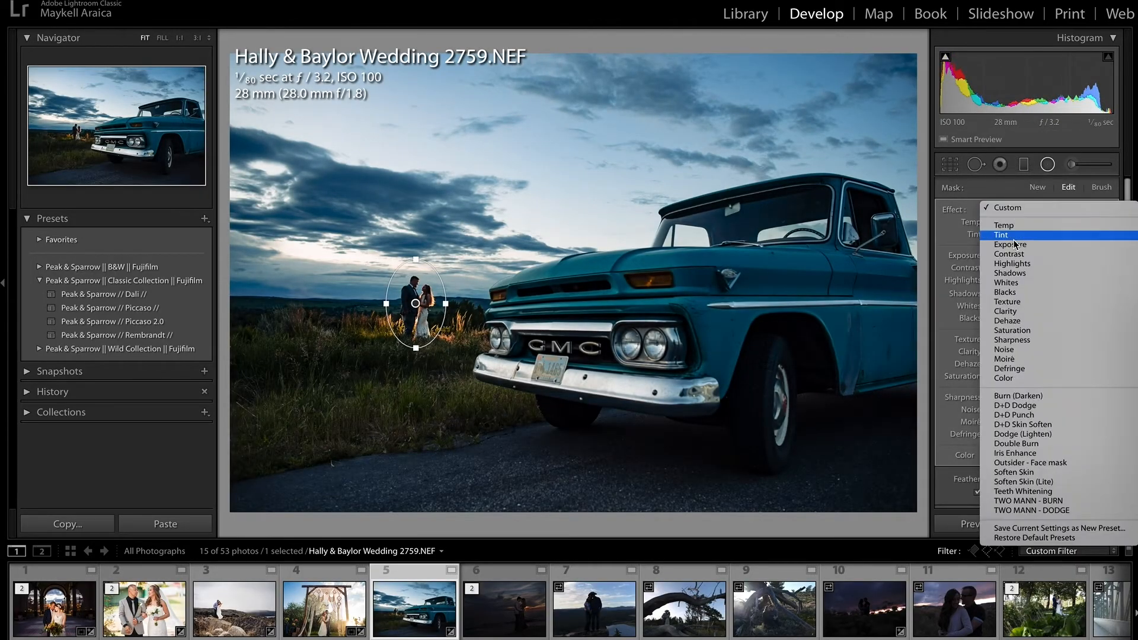
left_click(1013, 237)
Enable a Luminance range mask for the couple's radial filter and set its Exposure to 0.96.
scroll(1000, 442, "down", 3)
left_click(1040, 438)
left_click(1062, 461)
scroll(1055, 393, "up", 3)
left_click_drag(1034, 242, 1042, 244)
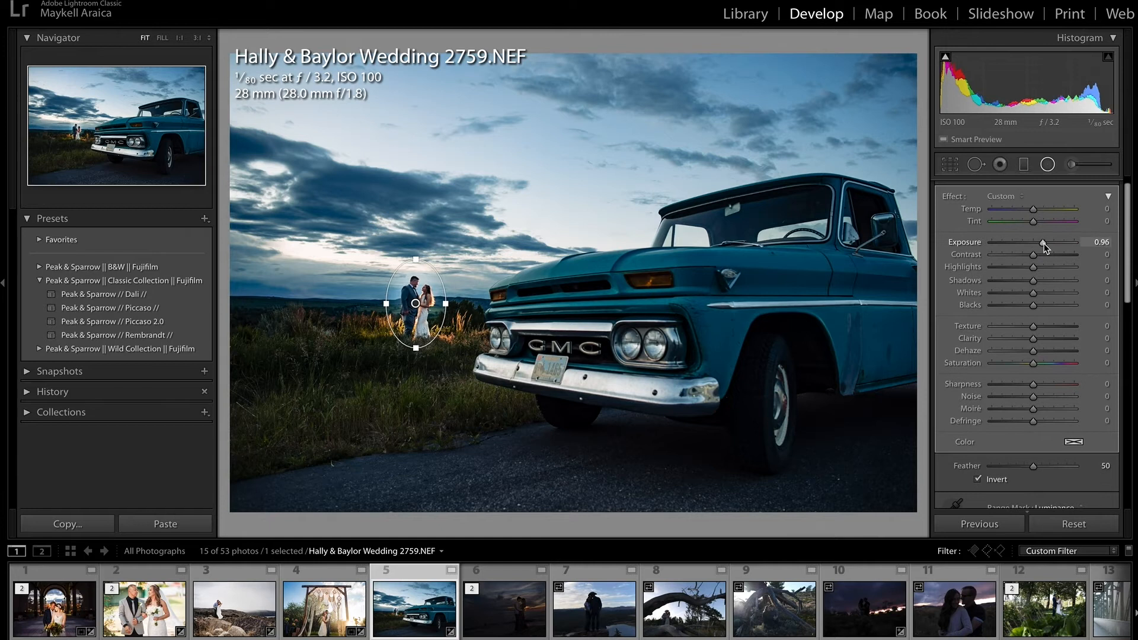
Narrow the filter's luminance range to 65/100 and close the radial filter.
scroll(1007, 434, "down", 5)
left_click_drag(992, 425, 1021, 425)
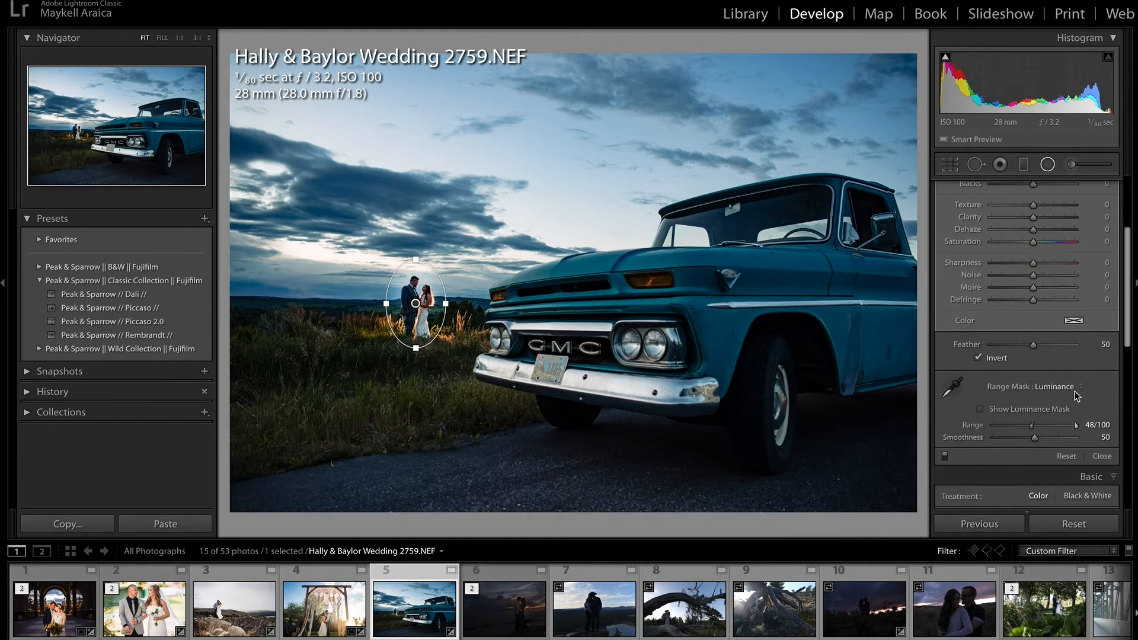
scroll(1077, 396, "up", 3)
scroll(1032, 450, "down", 2)
left_click_drag(1032, 467, 1044, 468)
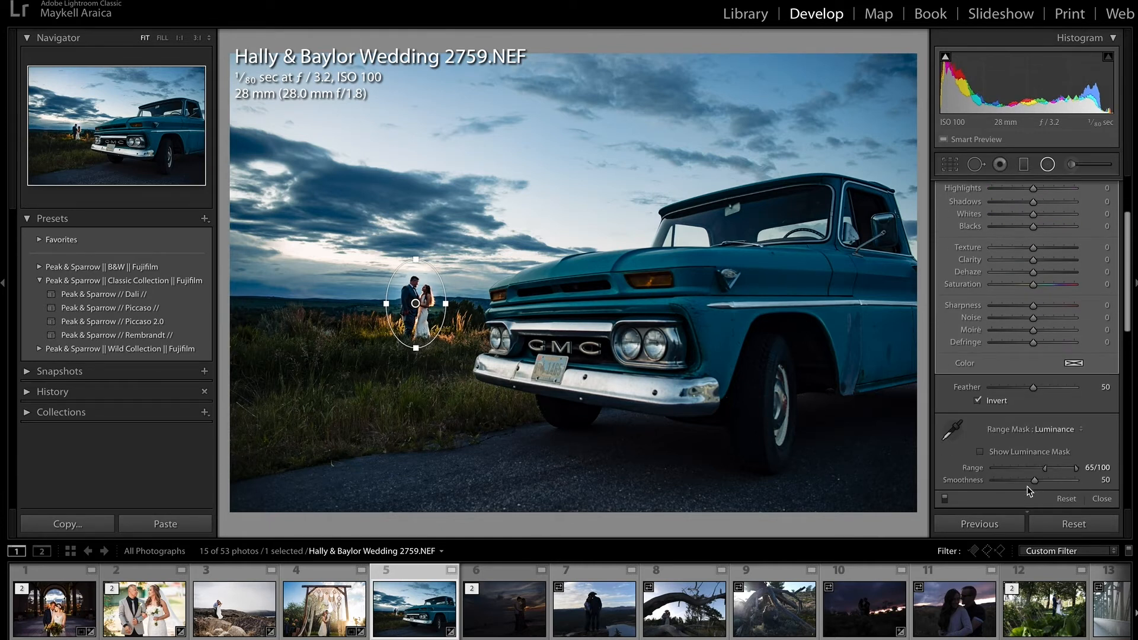
left_click(1047, 165)
Boost the truck photo's blue tones with targeted saturation adjustment to Aqua +9 and Blue +65.
left_click(972, 384)
left_click(943, 329)
left_click_drag(717, 321, 718, 272)
scroll(1077, 251, "up", 3)
scroll(1008, 296, "down", 1)
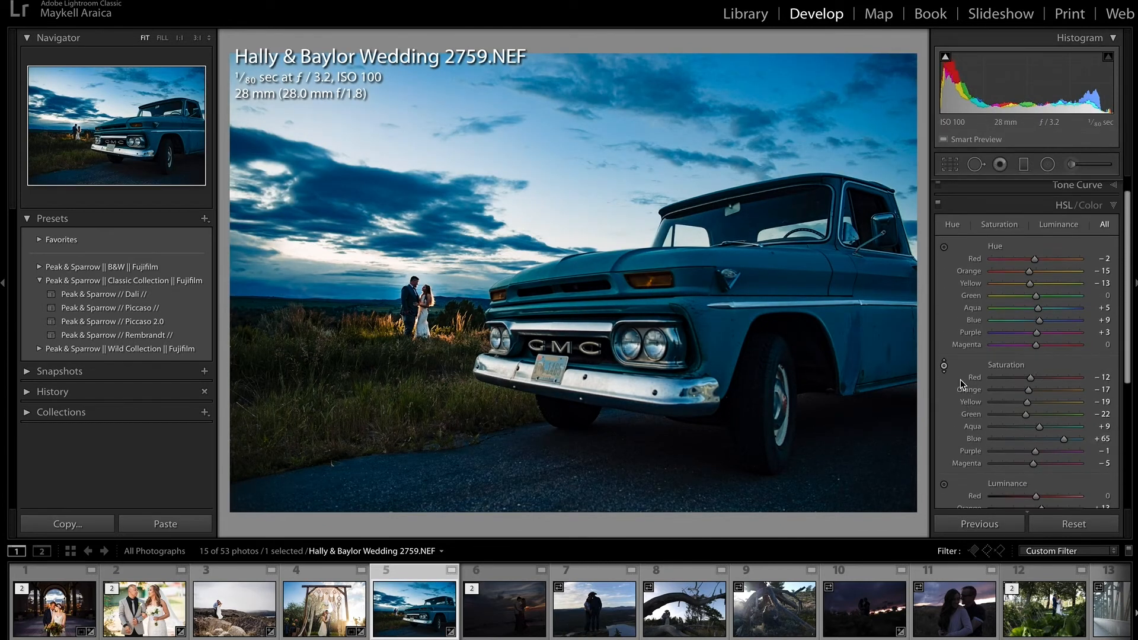
Brighten the blues in the truck photo's sky with targeted luminance adjustment to Blue +77.
scroll(948, 356, "down", 3)
left_click(943, 422)
left_click_drag(453, 170, 452, 99)
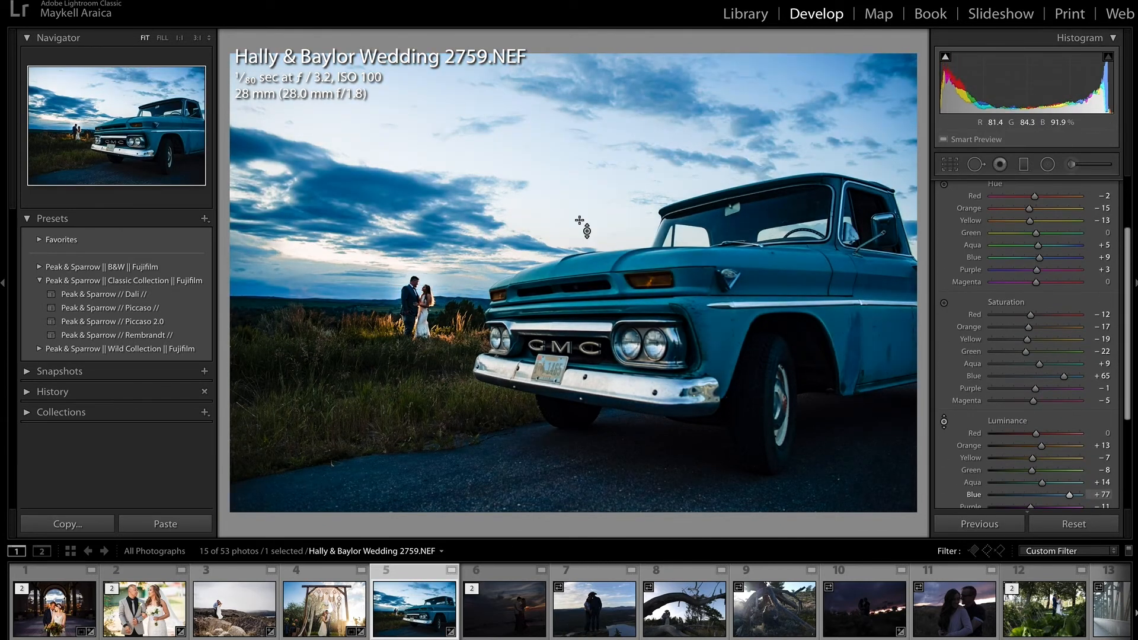
Undo the last blue luminance change and set up an adjustment brush with the Dodge (Lighten) effect.
key("super+z")
scroll(1020, 356, "up", 5)
left_click(1067, 206)
left_click(1071, 165)
left_click(1006, 210)
left_click(1011, 246)
left_click(1006, 209)
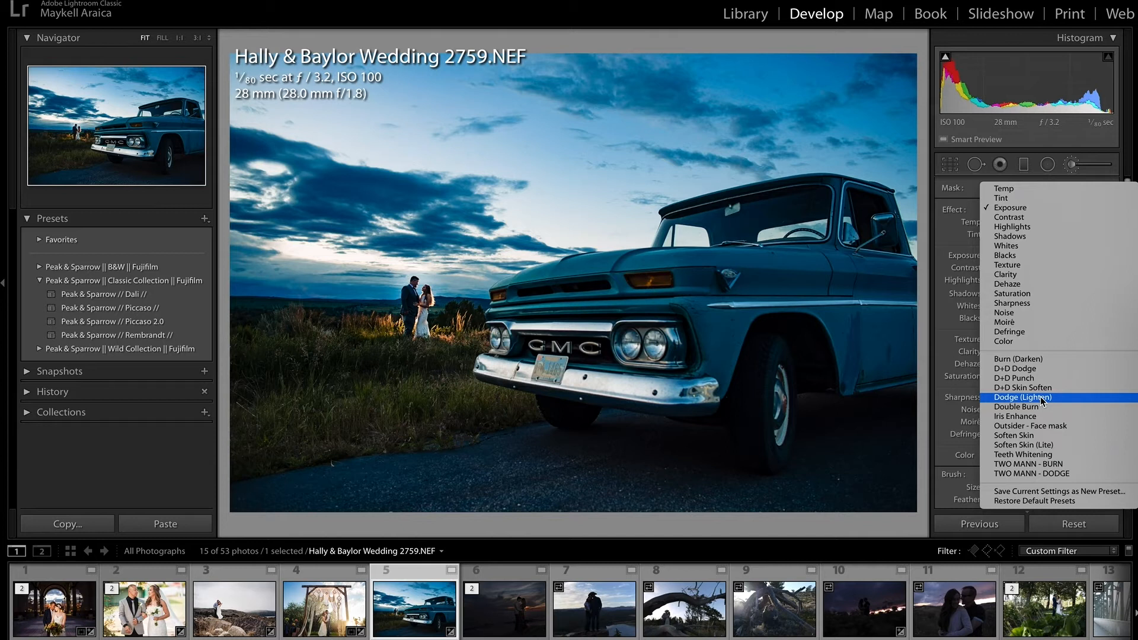
left_click(1019, 397)
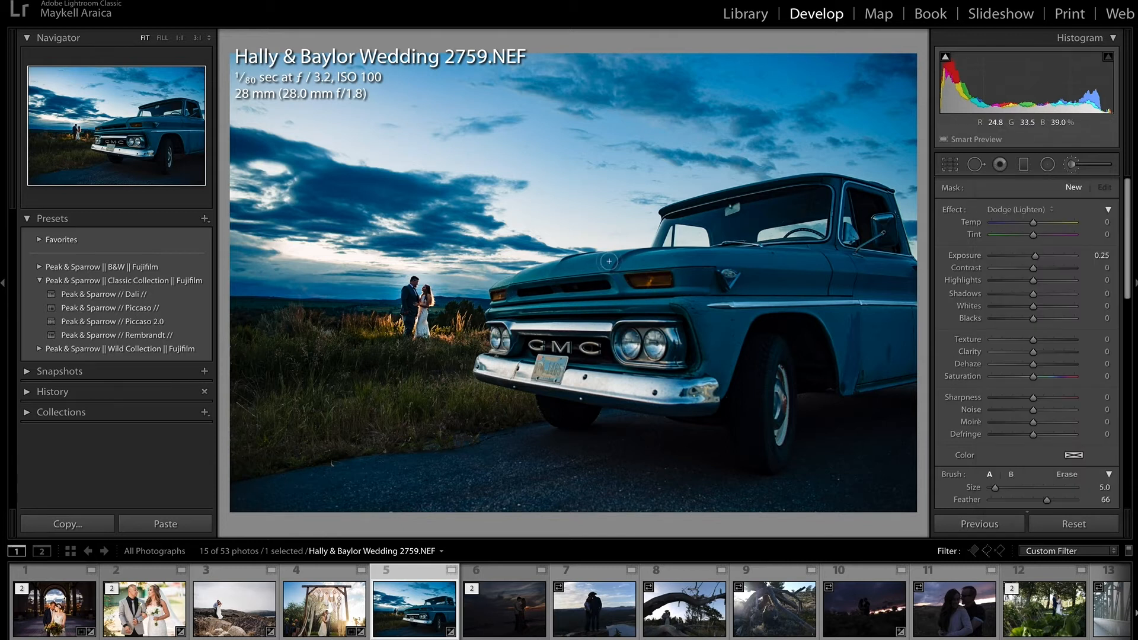
Paint the dodge brush over the truck's hood, front and side with Auto Mask on, and raise its Exposure to 1.16.
scroll(977, 467, "down", 2)
left_click(978, 479)
mouse_move(500, 285)
left_mouse_down()
mouse_move(649, 262)
mouse_move(702, 317)
left_mouse_up()
key("o")
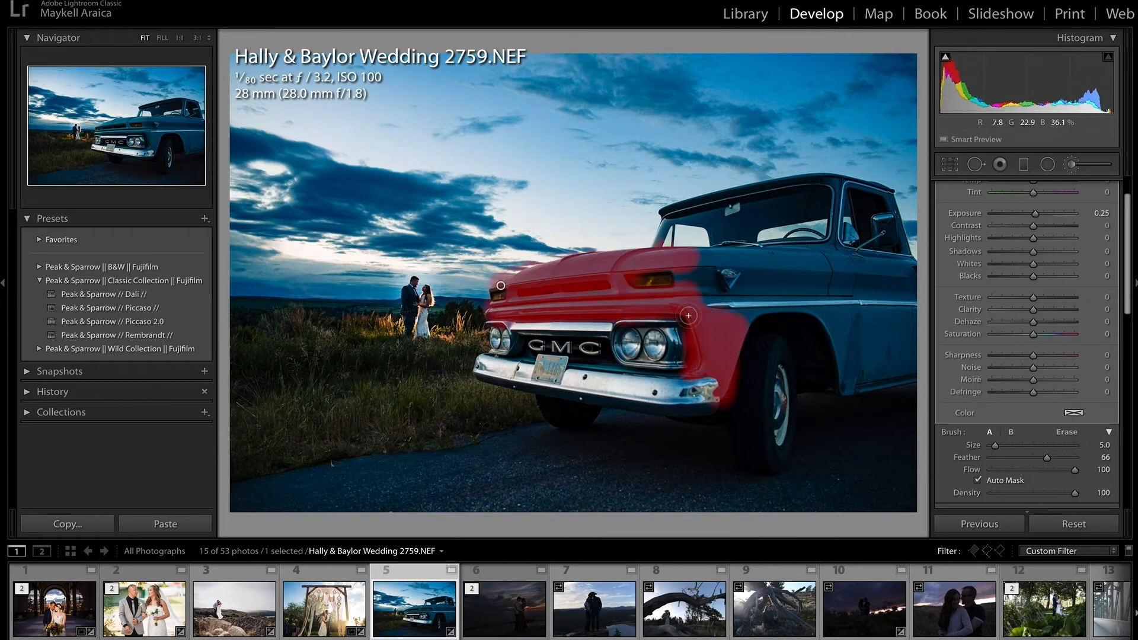
left_click_drag(703, 261, 909, 261)
key("o")
left_click_drag(1035, 214, 1045, 214)
left_click_drag(705, 287, 907, 284)
left_click_drag(794, 317, 907, 376)
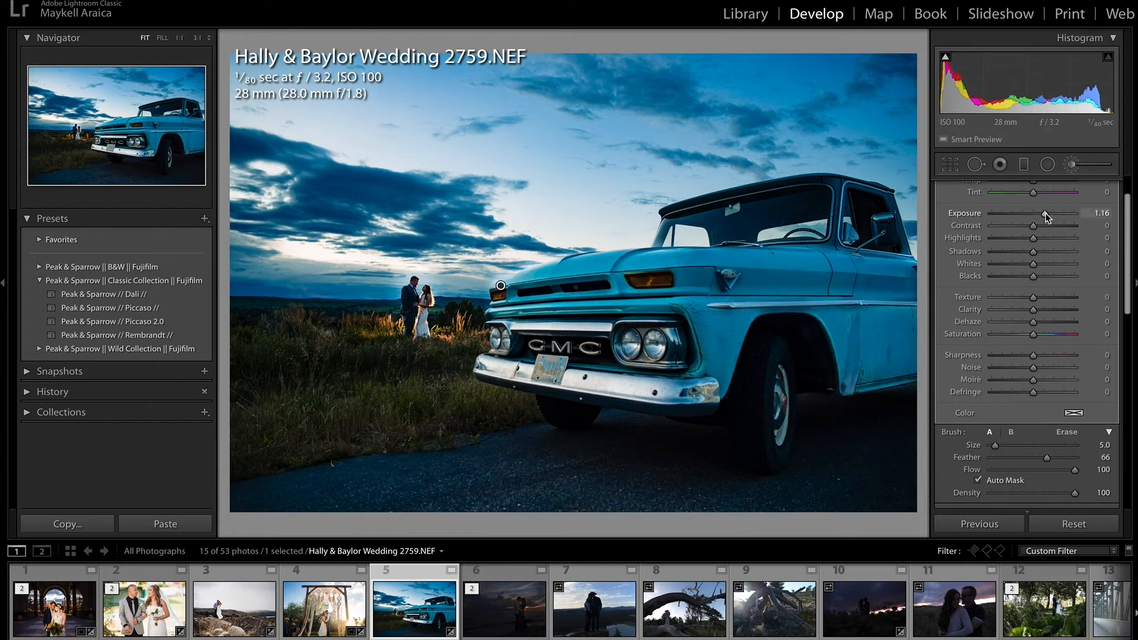
Lower the truck brush's Exposure slightly, close it, and set the photo's Contrast to +50.
left_click_drag(1045, 214, 1041, 214)
left_click(1072, 165)
left_click_drag(1031, 280, 1046, 293)
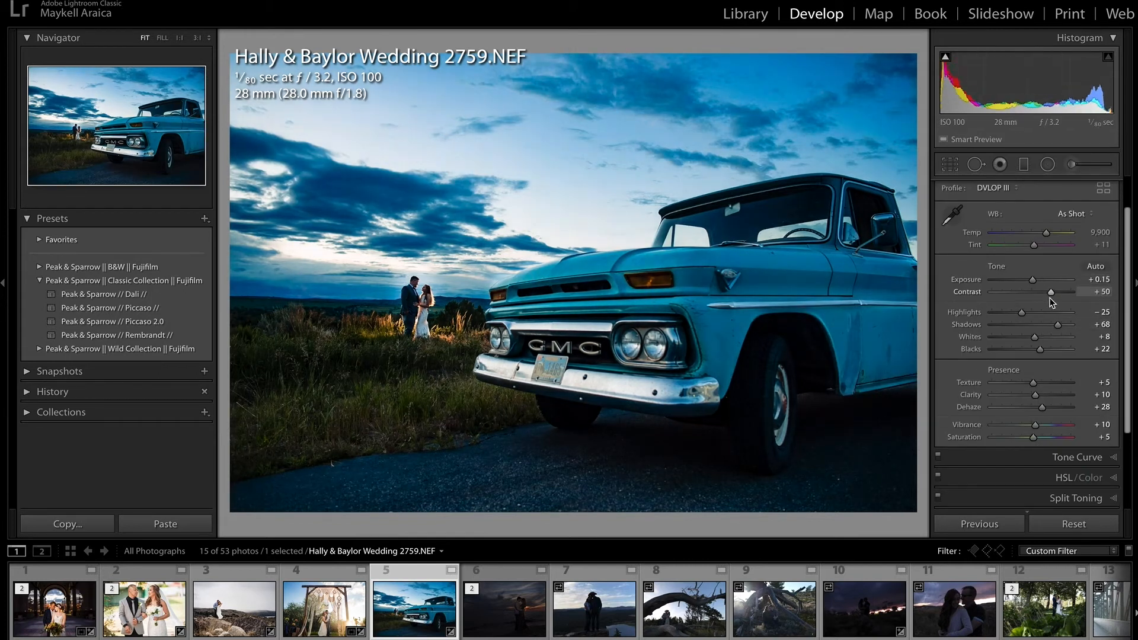
Apply the Dali preset to beach photo Ocho.raf, warm its Temp, and set Exposure +2.85, Shadows +92 and Clarity −24.
left_click(524, 622)
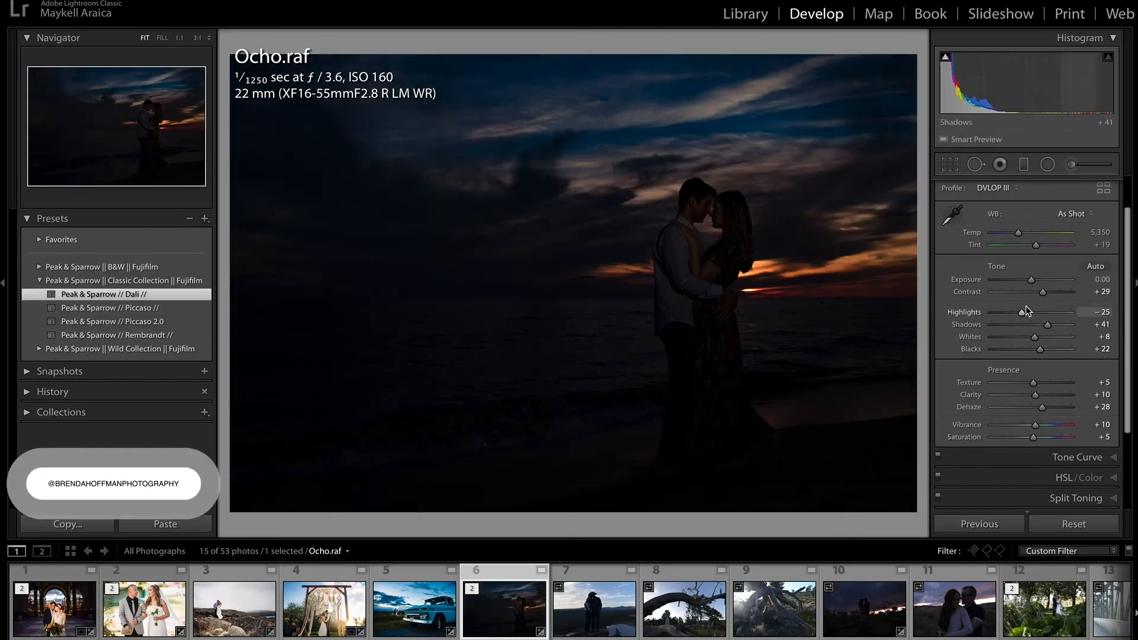
left_click_drag(1034, 279, 1051, 283)
left_click_drag(1023, 397, 1021, 397)
left_click_drag(1053, 280, 1054, 280)
left_click_drag(1047, 325, 1068, 325)
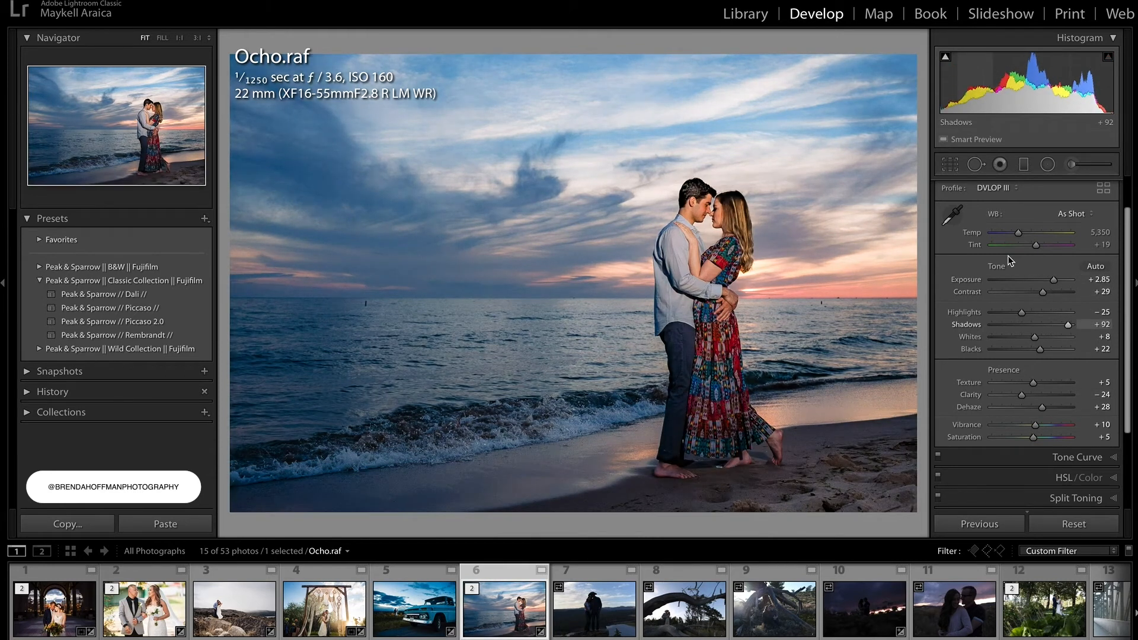
left_click_drag(1021, 234, 1023, 236)
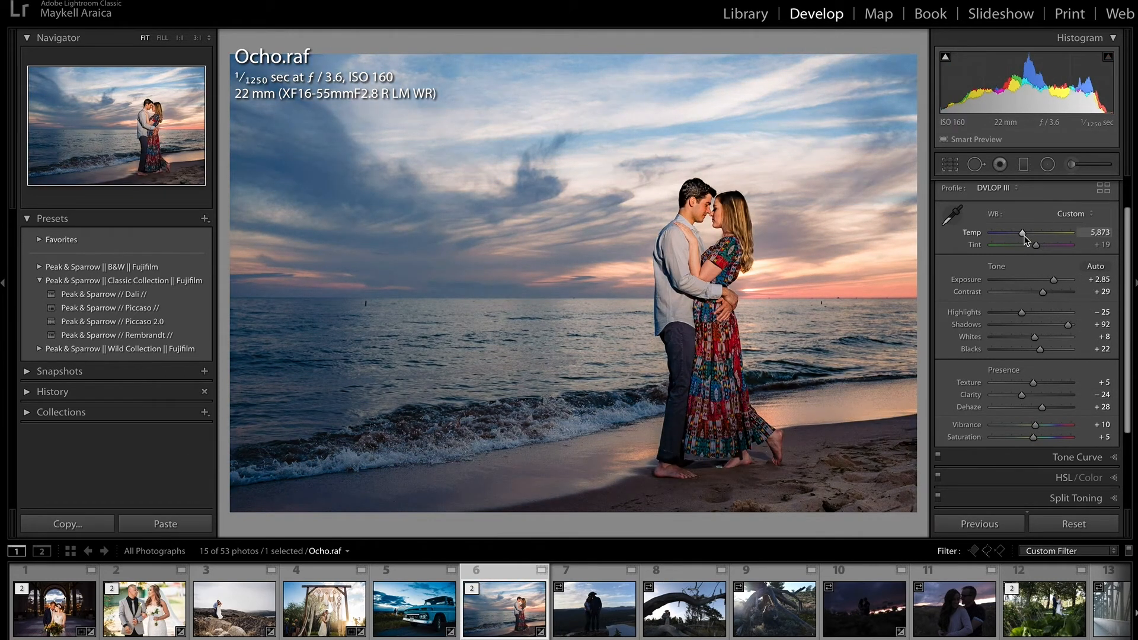
left_click_drag(1023, 236, 1025, 232)
Adjust the beach photo's sky tones with the targeted HSL adjustment, then return to the Basic settings.
left_click(1047, 165)
left_click(1047, 165)
scroll(961, 398, "down", 3)
left_click(998, 428)
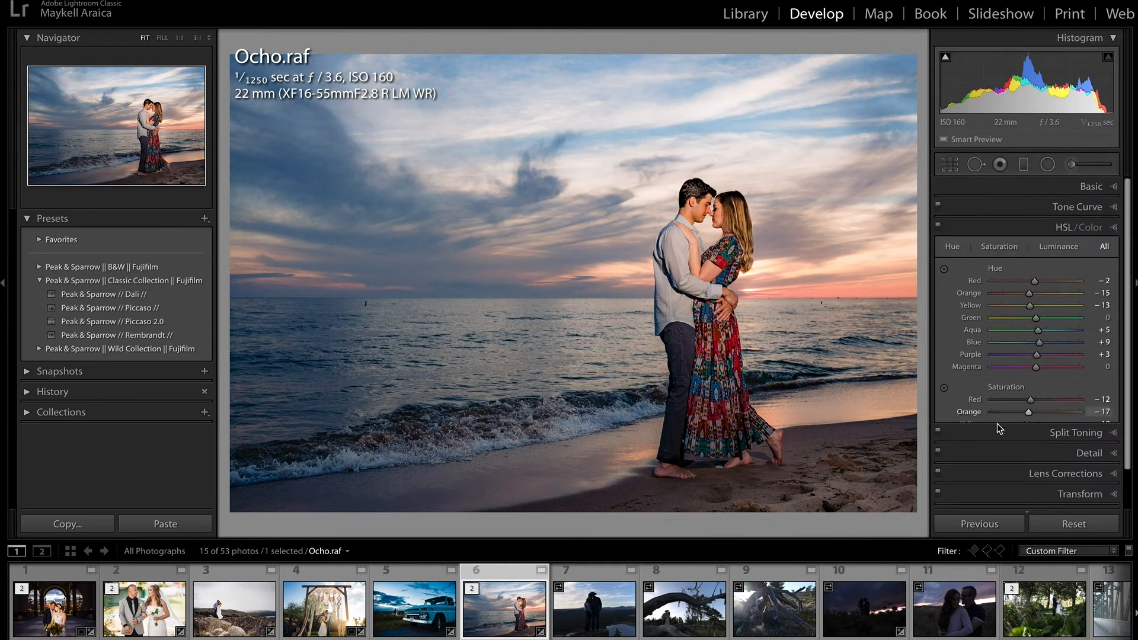
scroll(997, 424, "down", 3)
left_click(943, 328)
left_click_drag(442, 142, 441, 95)
scroll(945, 256, "up", 3)
left_click(1090, 187)
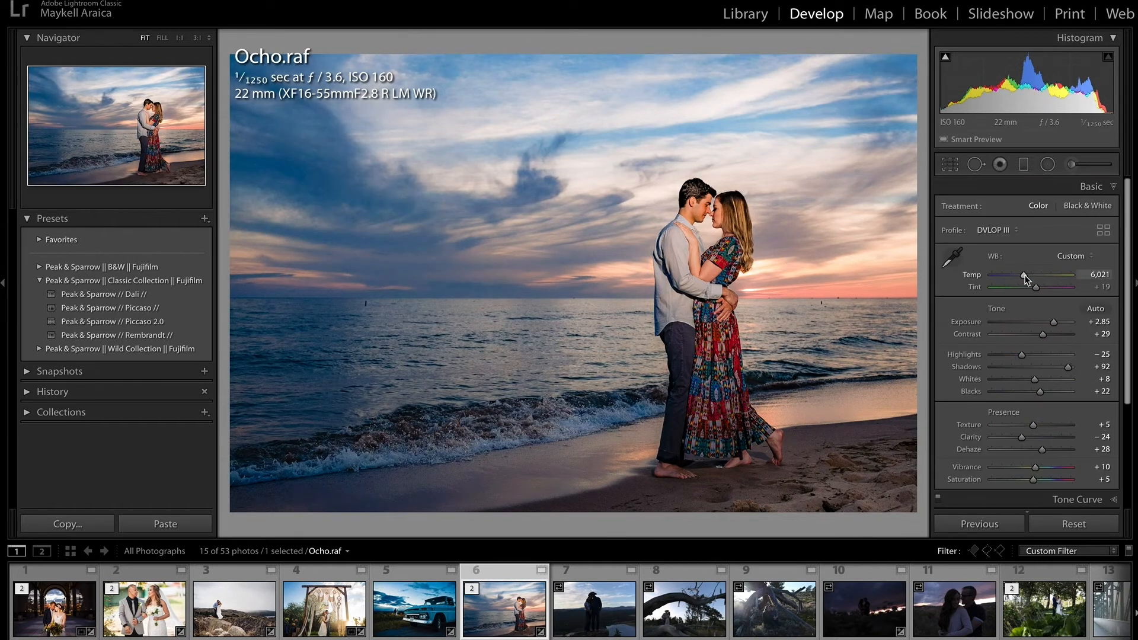
Warm the beach photo's Temp to 6,223 and heal away the small buoy on the horizon left of the couple.
key("q")
left_click(385, 308)
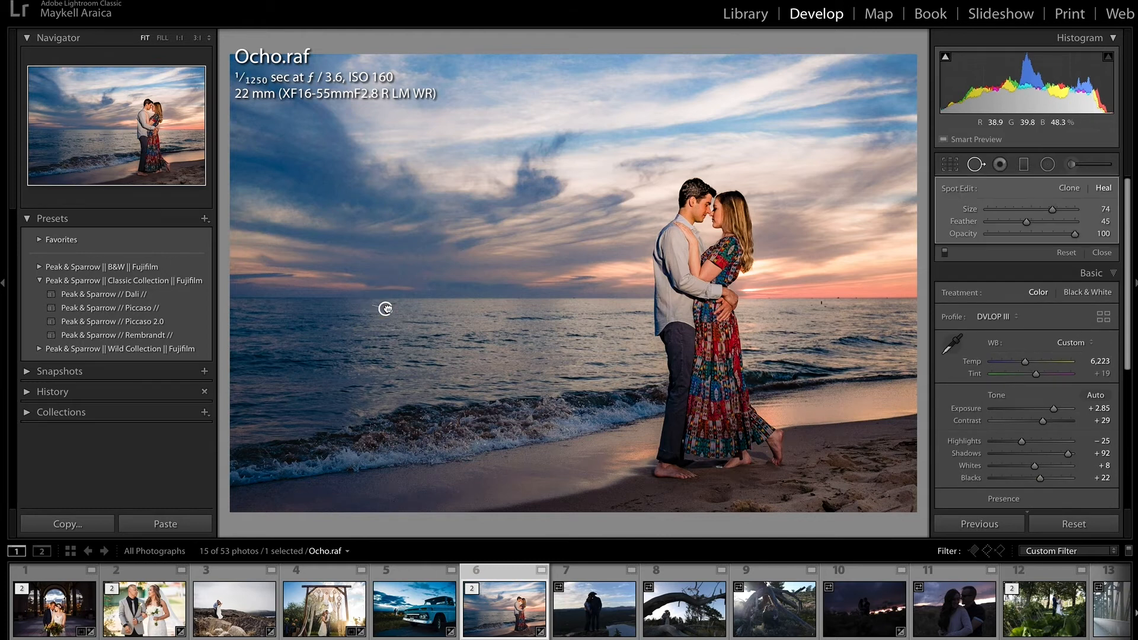
key("q")
Set the beach photo's Contrast to +37, fine-tune its Calibration and compare it with the original.
scroll(1054, 474, "down", 5)
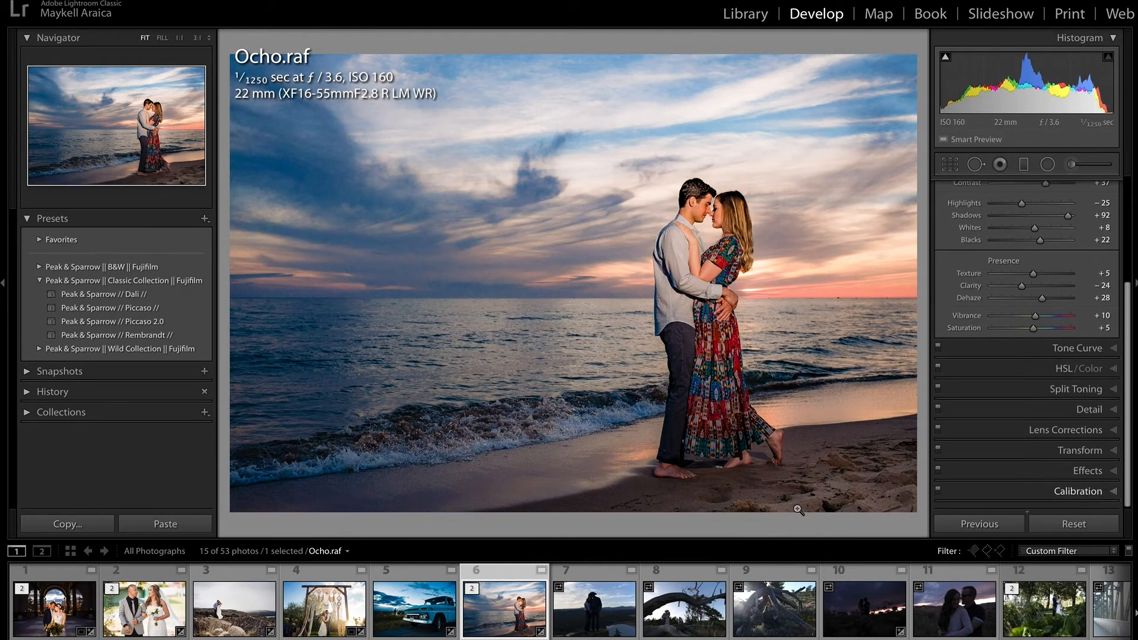
left_click(1062, 474)
left_click_drag(1034, 374, 1034, 375)
left_click(1091, 187)
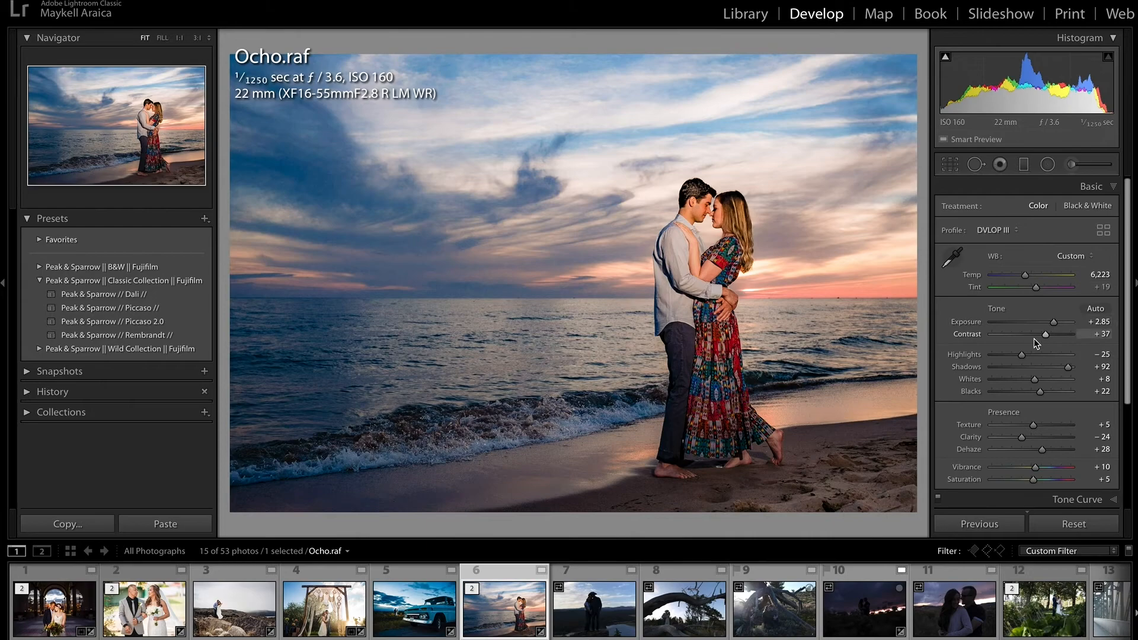
key("backslash")
key("backslash")
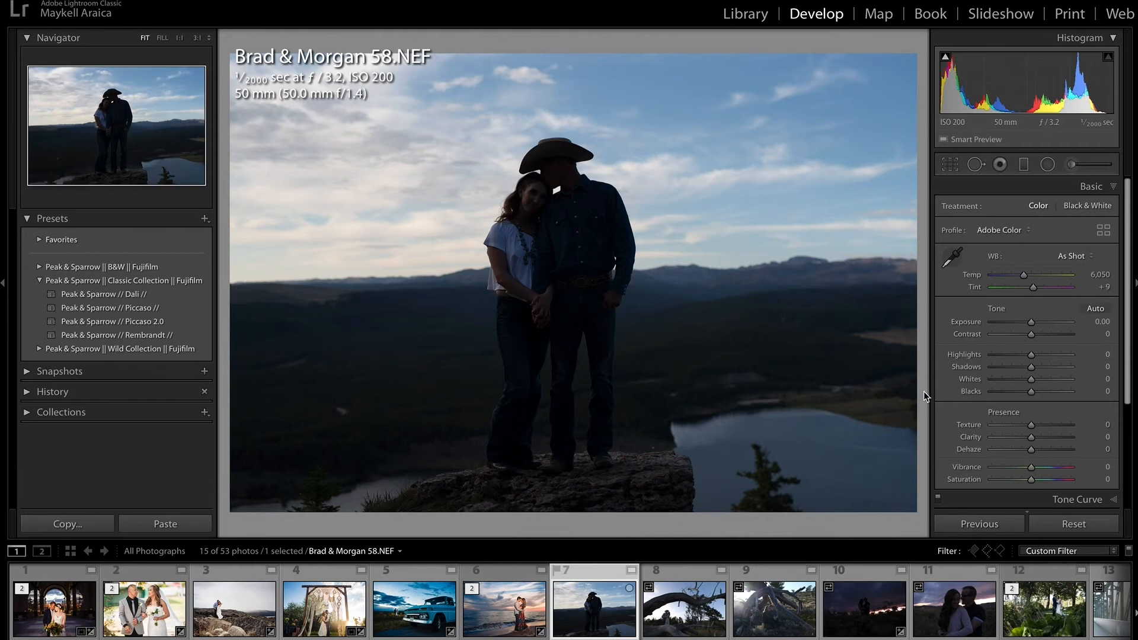
Apply the Dali preset to the cowboy-hat couple's photo and raise its Exposure, Temp, Contrast, Clarity and Dehaze.
left_click(103, 294)
left_click_drag(1031, 322, 1052, 323)
left_click_drag(1024, 275, 1040, 277)
left_click_drag(1052, 323, 1045, 335)
left_click_drag(1035, 438, 1045, 451)
mouse_move(1053, 322)
left_mouse_down()
mouse_move(1031, 323)
mouse_move(1047, 325)
left_mouse_up()
Draw a large Dodge (Lighten) radial filter around the couple on the rock and center it on them.
left_click(1047, 165)
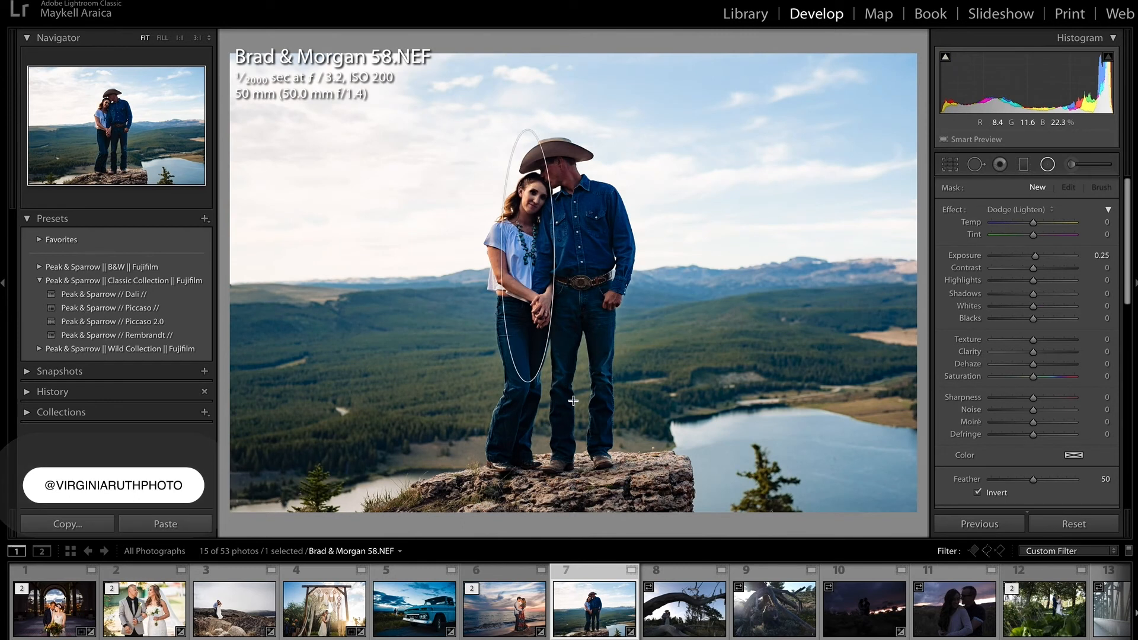
left_click_drag(531, 295, 678, 500)
left_click_drag(530, 295, 555, 294)
Erase the radial filter's mask from the sky and landscape around the couple, using the brush with Auto Mask.
left_click(1101, 187)
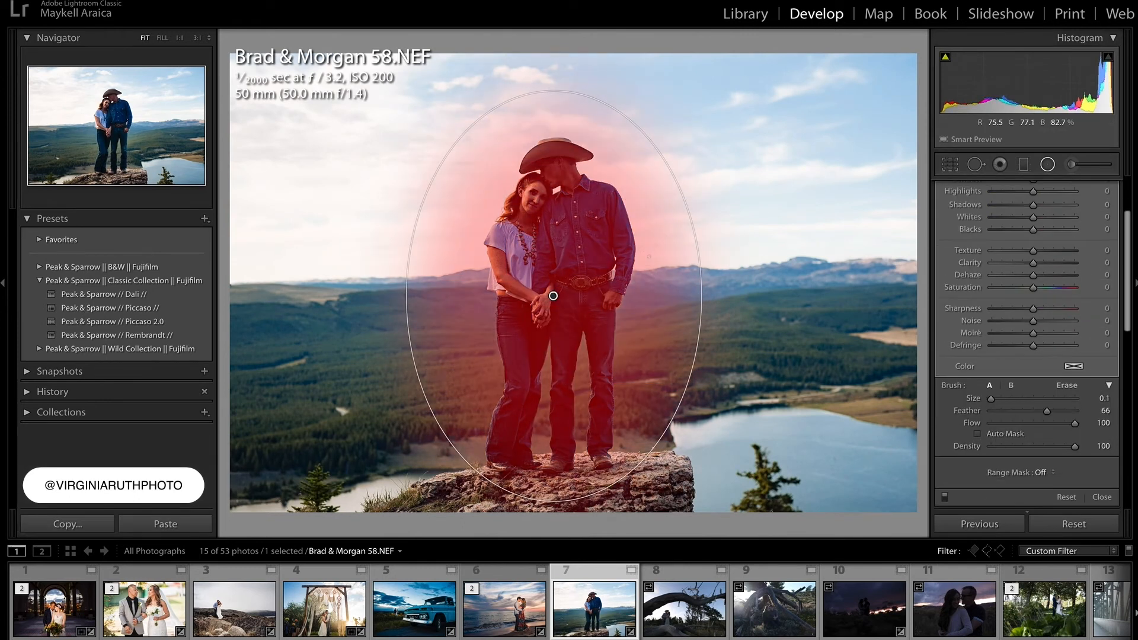
mouse_move(657, 444)
left_mouse_down()
mouse_move(676, 296)
mouse_move(515, 113)
left_mouse_up()
key("bracketright")
key("bracketright")
mouse_move(435, 254)
left_mouse_down()
mouse_move(452, 178)
mouse_move(614, 116)
left_mouse_up()
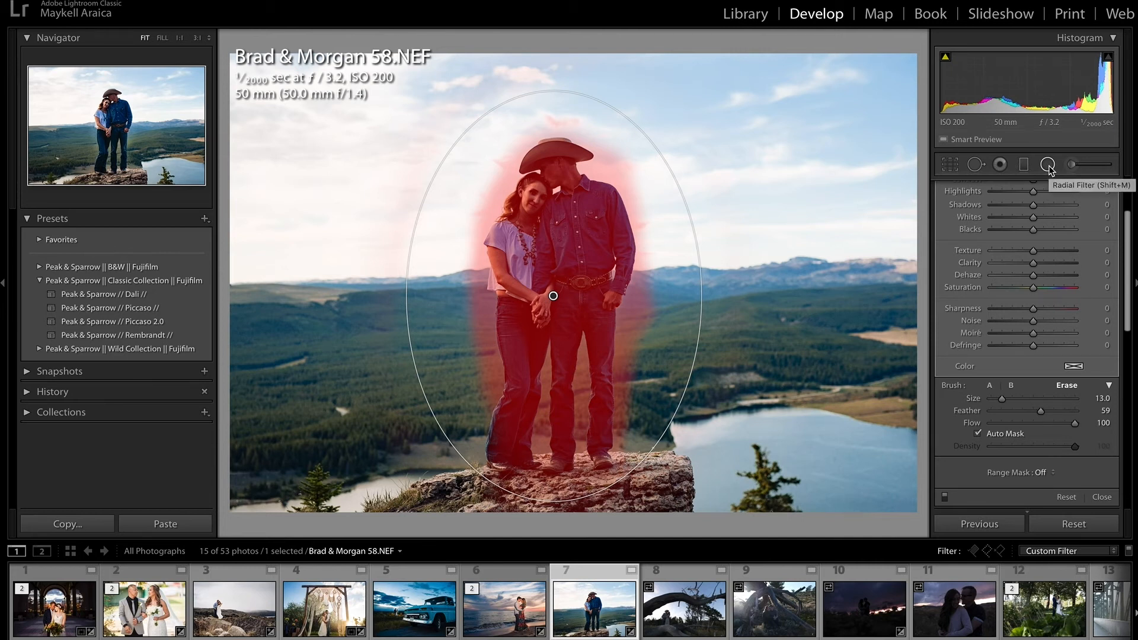
mouse_move(627, 440)
left_mouse_down()
mouse_move(641, 270)
mouse_move(626, 167)
mouse_move(592, 168)
left_mouse_up()
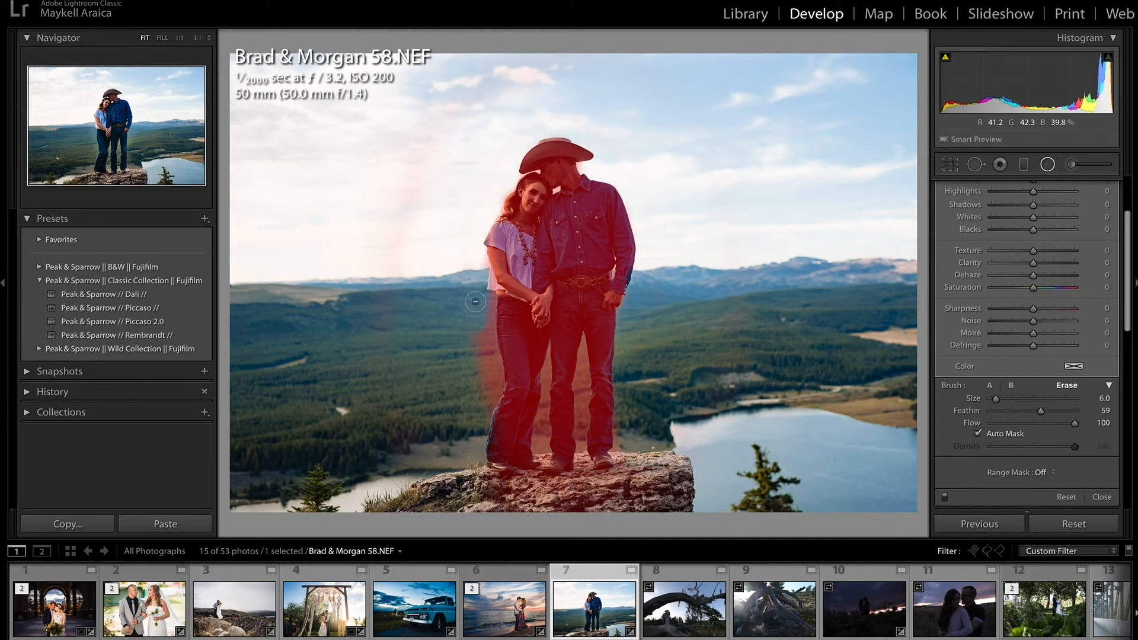
key("bracketleft")
key("bracketleft")
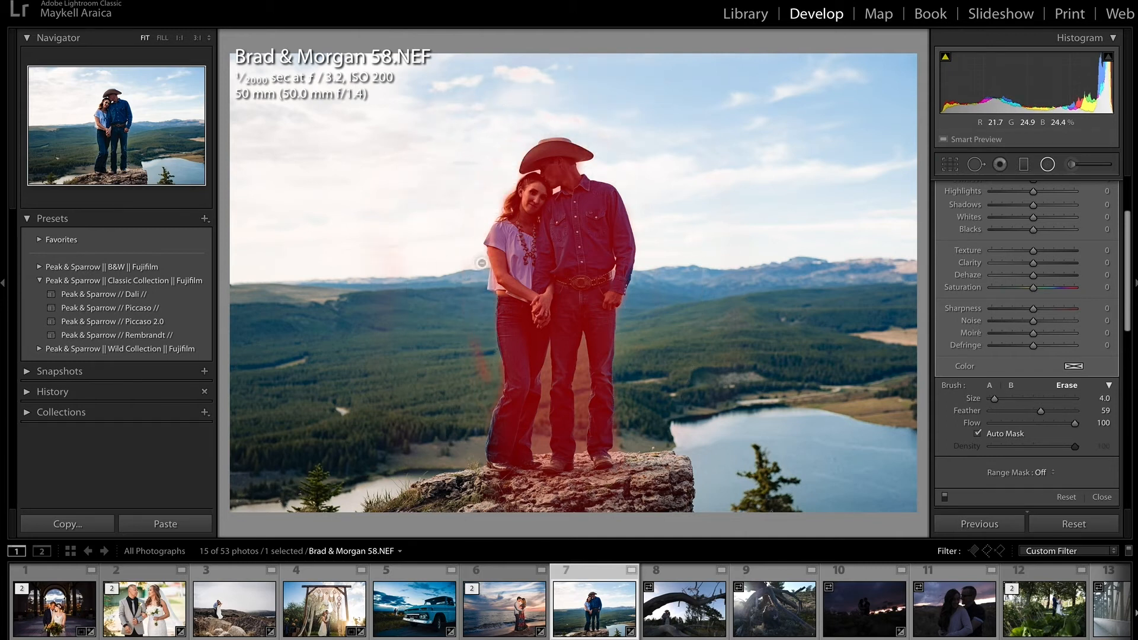
left_click_drag(611, 418, 621, 450)
Change the couple's radial filter to a Highlights effect of 25, raise its Exposure and Shadows, and compare with the original.
key("o")
scroll(1031, 345, "up", 3)
left_click(1015, 210)
left_click(1012, 38)
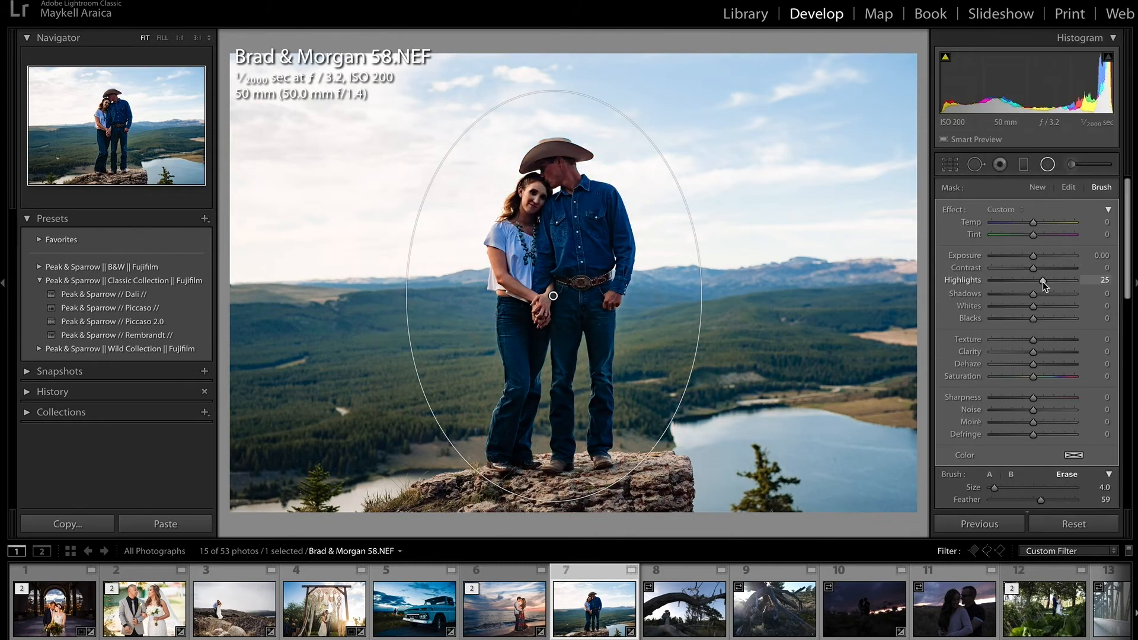
left_click_drag(1033, 255, 1042, 256)
left_click_drag(1033, 295, 1035, 224)
left_click(1047, 166)
key("backslash")
key("backslash")
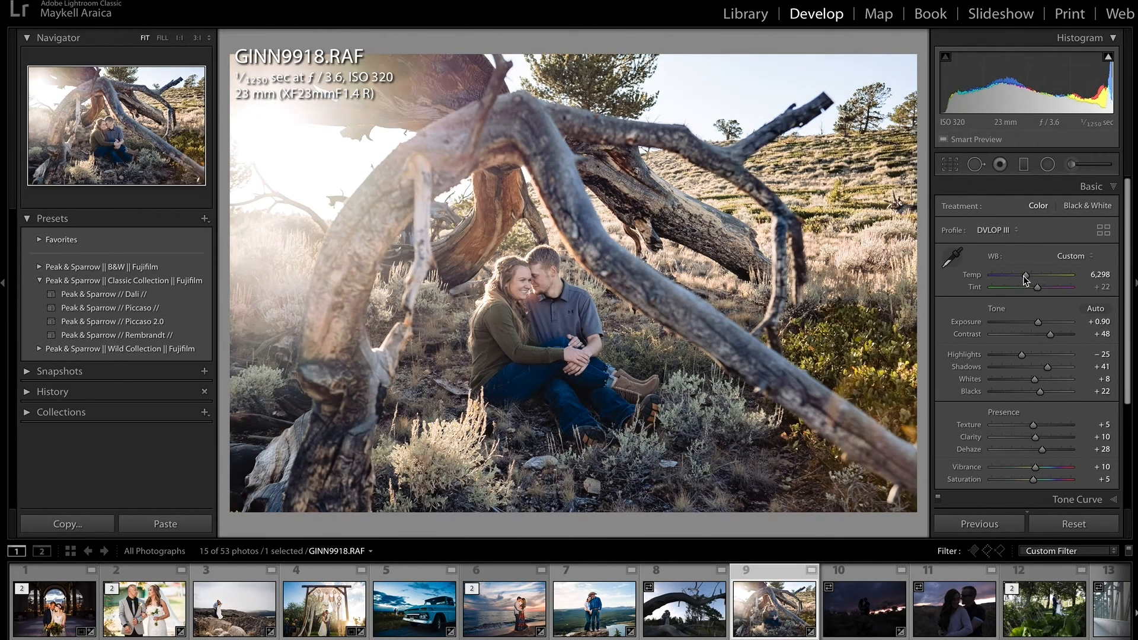
Warm the Temp of GINN9918.RAF and set its Clarity to +25 and Dehaze to +44.
left_click_drag(1025, 276, 1030, 276)
left_click_drag(1035, 438, 1050, 451)
Add a large radial filter over the bright sun area behind the branch with Exposure 0.77 and Temp 36.
left_click(1048, 165)
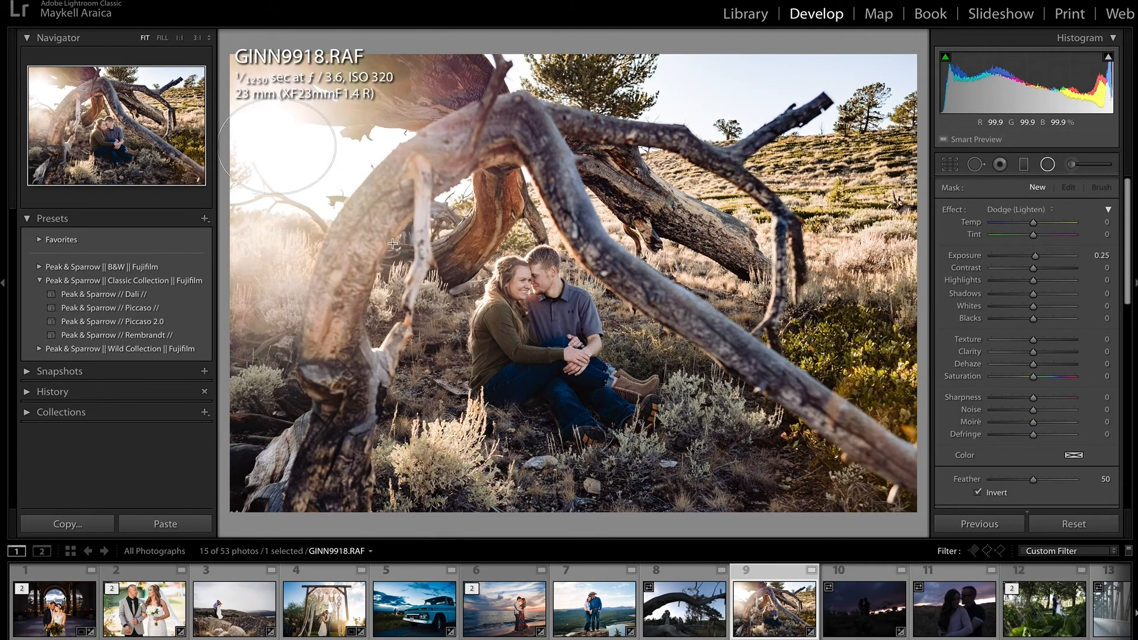
left_click_drag(276, 145, 498, 356)
left_click(1005, 209)
left_click(1008, 22)
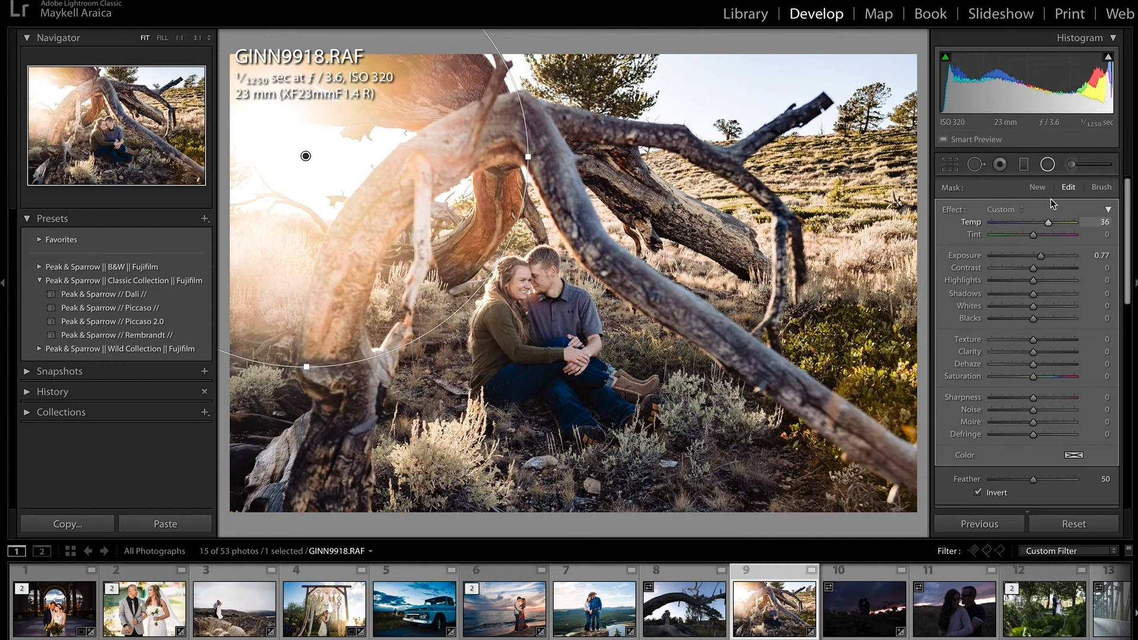
left_click(1048, 165)
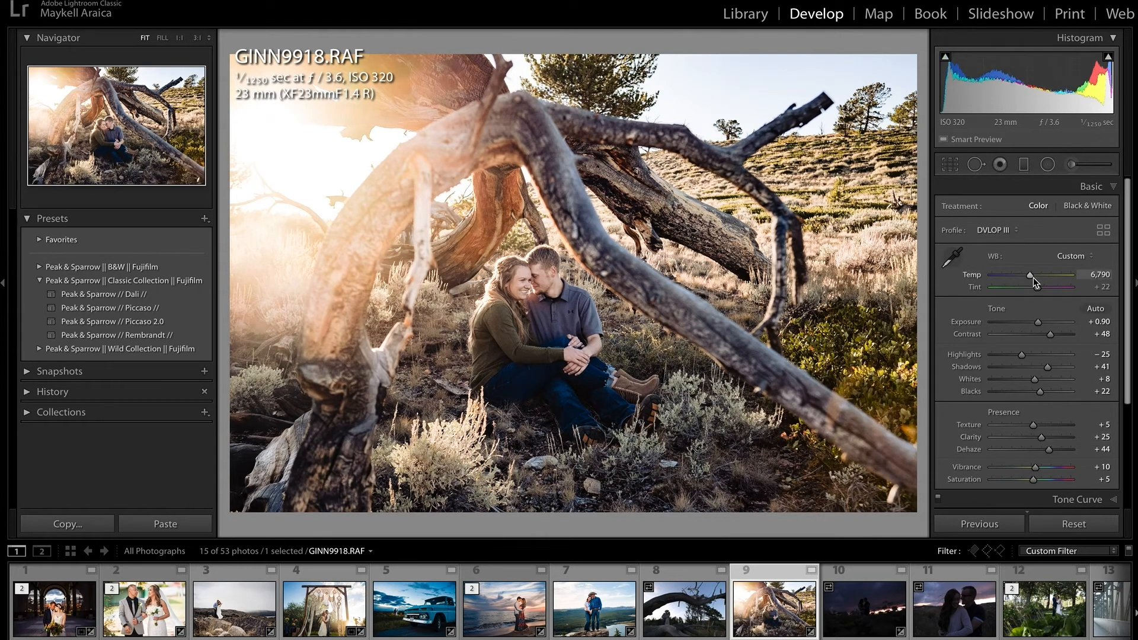
Set the fallen-tree photo's Temp to 6,847, Exposure to +1.00, Contrast to +52 and Blacks to −33.
left_click_drag(1048, 339, 1040, 323)
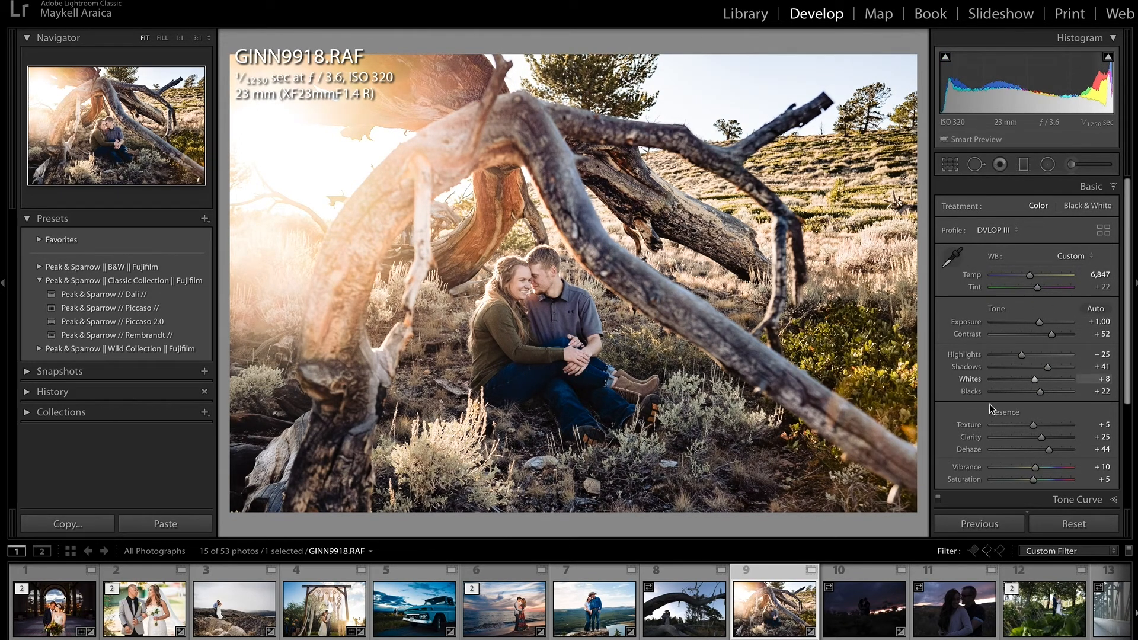
left_click_drag(1040, 392, 1011, 391)
Draw a radial filter around the seated couple with the Exposure effect and brighten it.
left_click(1046, 165)
left_click_drag(532, 333, 625, 463)
left_click(1016, 210)
left_click(1014, 21)
left_click_drag(1033, 256, 1038, 268)
Reposition and resize the seated couple's radial filter, close it, and compare the photo with the original.
left_click_drag(532, 333, 539, 333)
left_click_drag(596, 450, 627, 429)
left_click_drag(540, 334, 544, 333)
left_click(1047, 165)
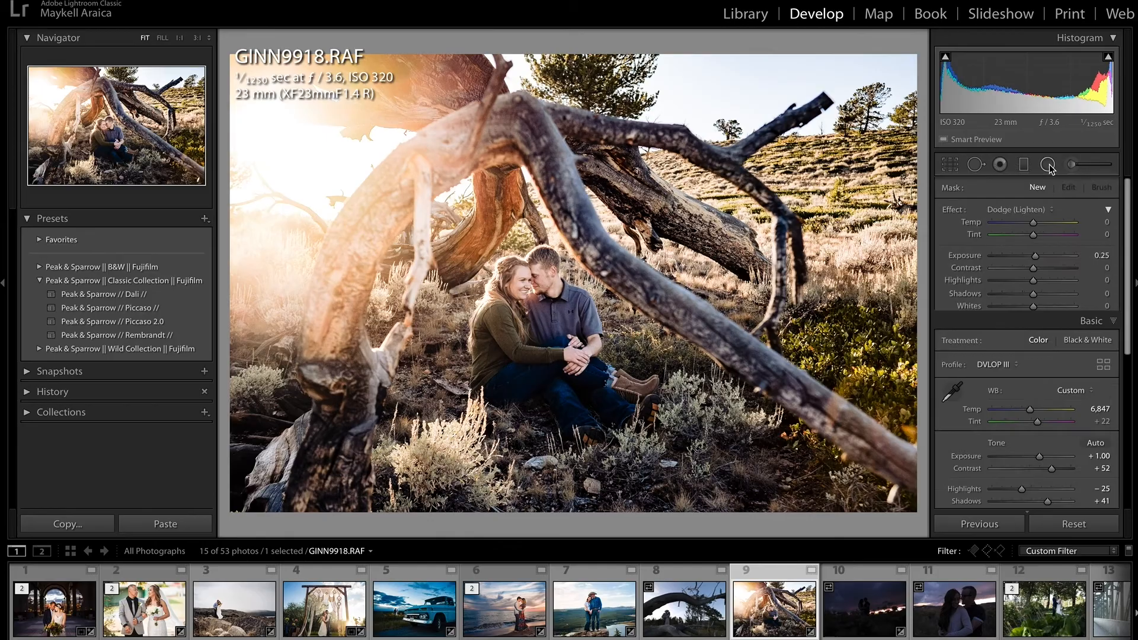
key("backslash")
key("backslash")
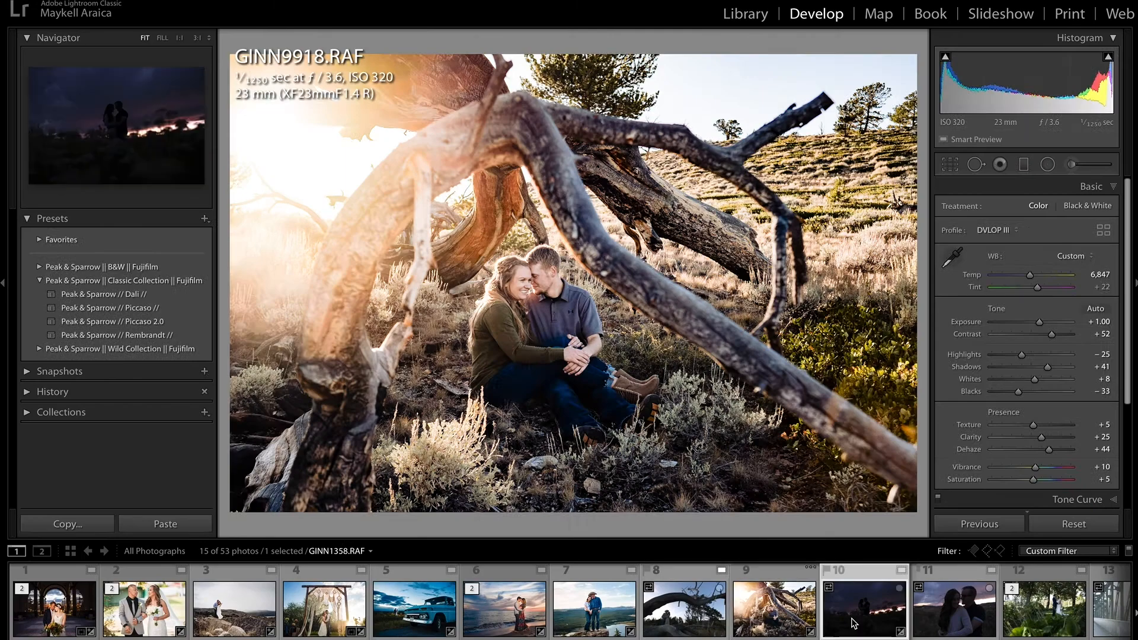
Apply the Dali preset to GINN1358.RAF and set Exposure to +4.40, Temp to 7,999 and Tint to +9.
key("Right")
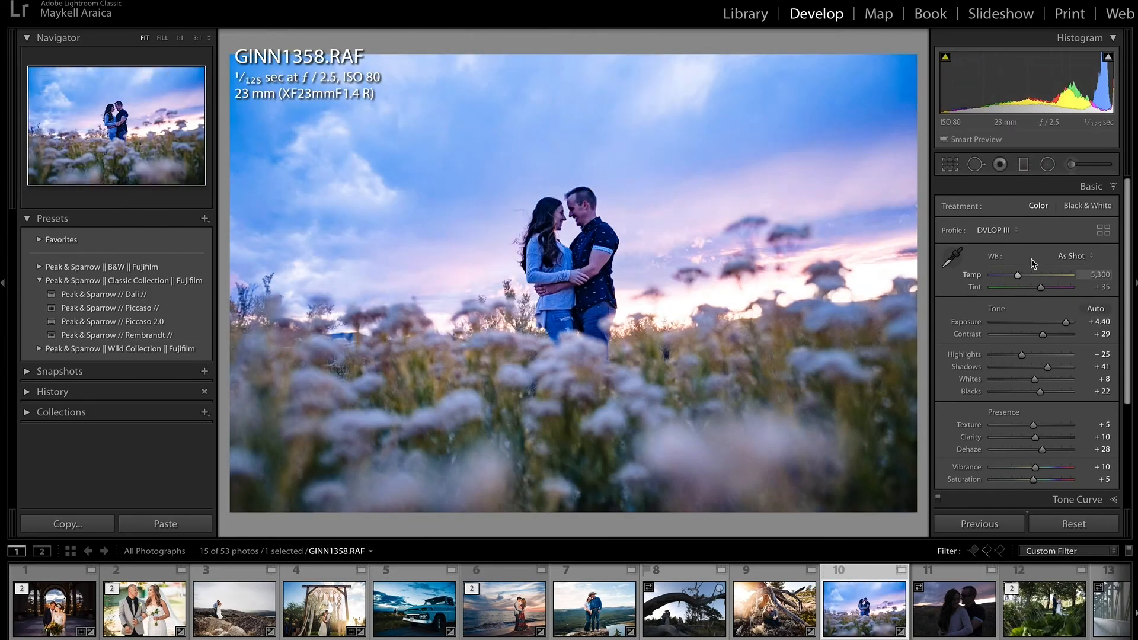
left_click_drag(1018, 275, 1030, 275)
left_click_drag(1040, 287, 1036, 288)
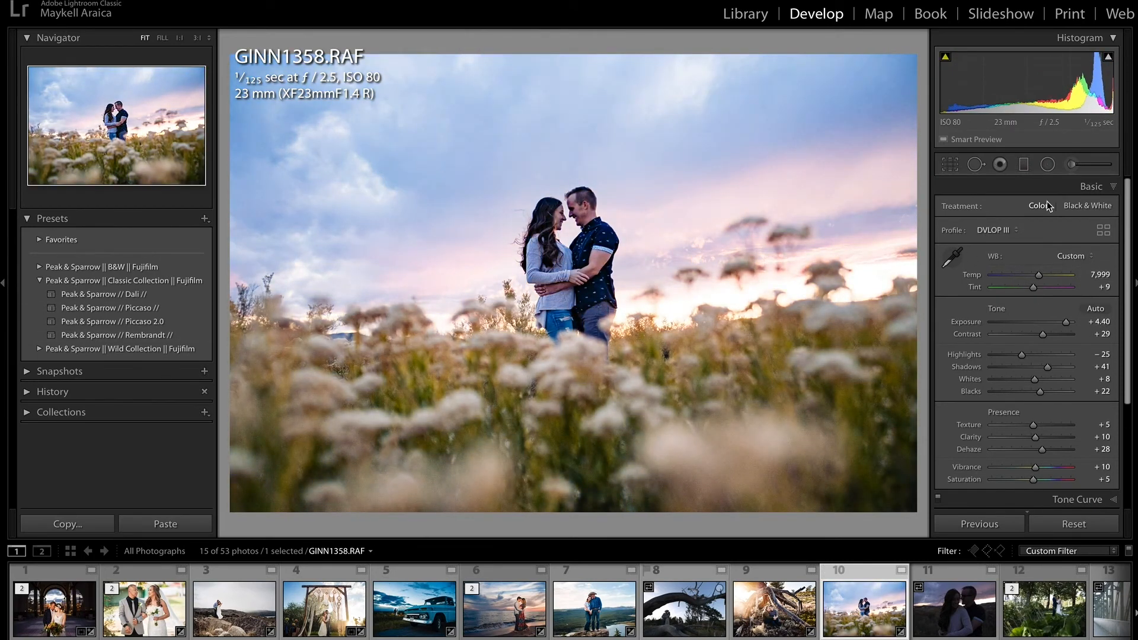
Draw a Dodge (Lighten) radial filter around the couple in the flower field and center it on them.
left_click(1047, 164)
left_click_drag(559, 252, 655, 388)
left_click(1089, 165)
left_click(1089, 164)
left_click(1047, 164)
left_click_drag(559, 252, 578, 252)
Erase the radial filter's mask from the sky around the flower-field couple and close the filter.
left_click(1101, 187)
left_click(1070, 475)
mouse_move(622, 312)
left_mouse_down()
mouse_move(630, 190)
mouse_move(500, 183)
mouse_move(610, 196)
mouse_move(484, 266)
mouse_move(591, 171)
left_mouse_up()
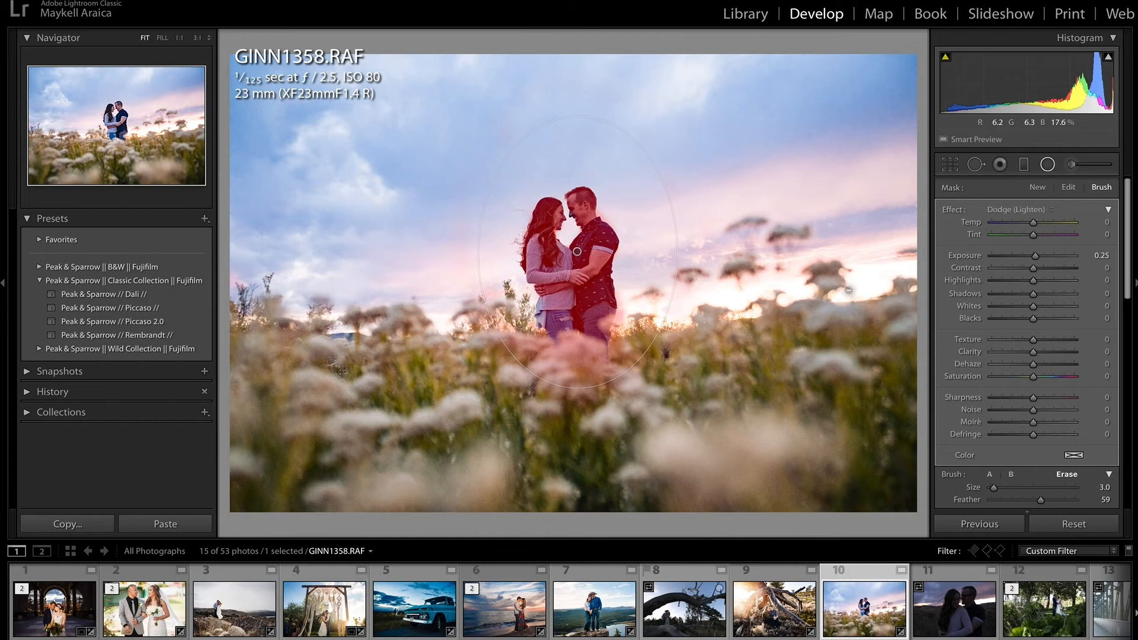
left_click(1047, 165)
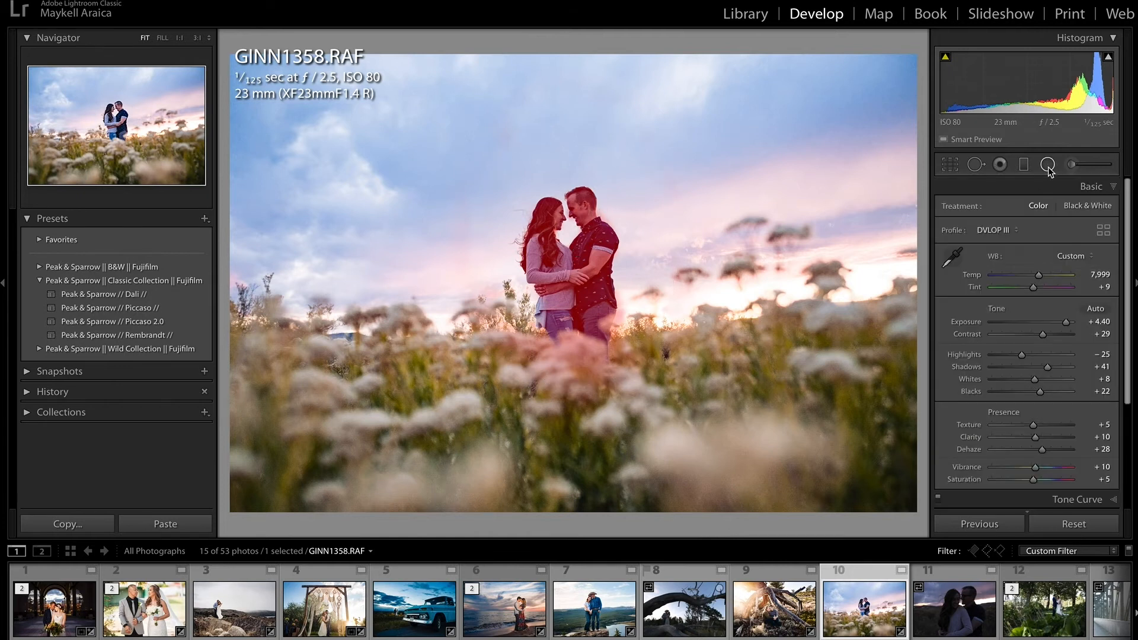
Set the flower-field couple's radial filter Temp to 24 and erase its mask from the flowers below them.
left_click(1047, 165)
left_click(577, 251)
left_click_drag(1033, 223, 1043, 223)
left_click(1100, 188)
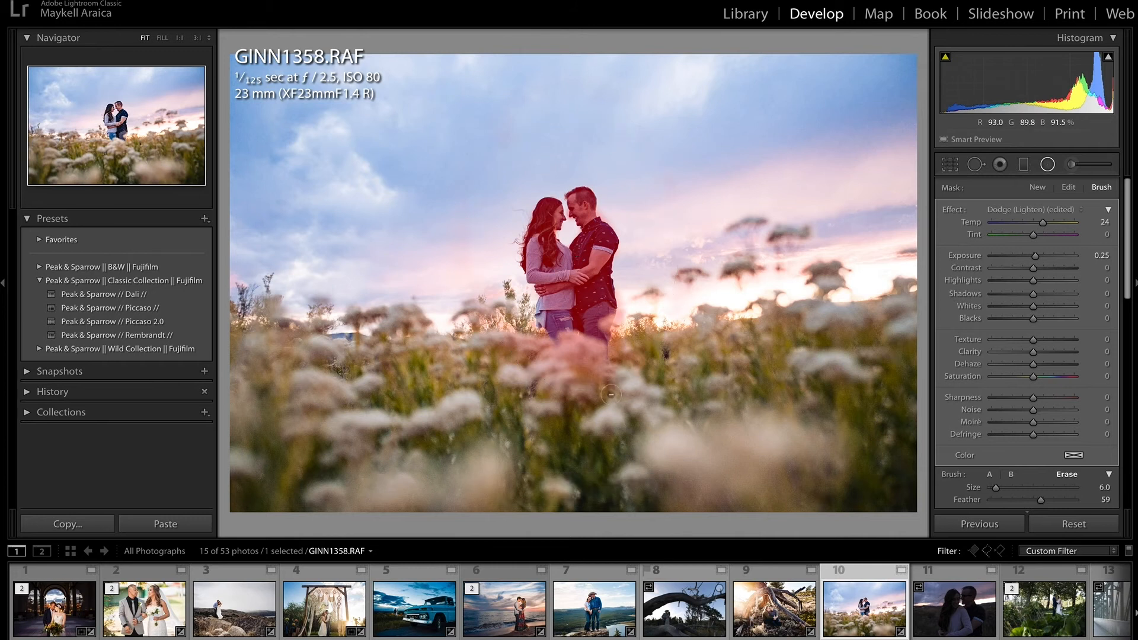
mouse_move(524, 347)
left_mouse_down()
mouse_move(584, 358)
mouse_move(593, 376)
left_mouse_up()
key("o")
key("o")
key("o")
Raise the Temp and Exposure of the couple's radial filter and rebalance the flower-field photo's overall Exposure.
left_click_drag(1043, 223, 1050, 224)
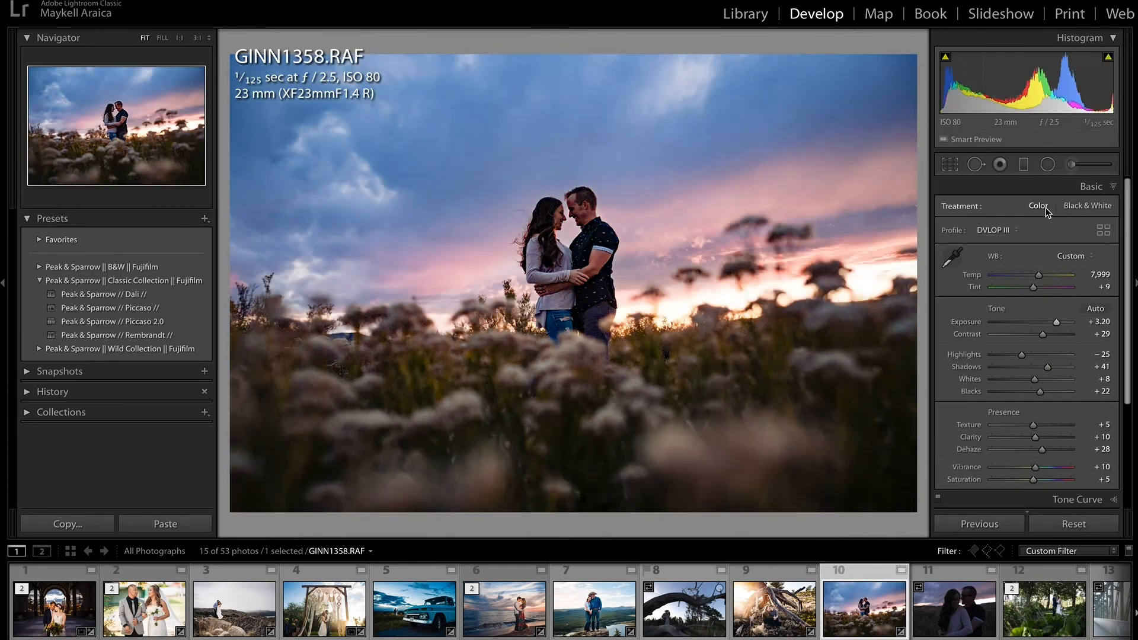
left_click_drag(1037, 256, 1051, 257)
left_click(1047, 164)
left_click_drag(1049, 323, 1054, 325)
Paint the foreground flowers with a Clarity adjustment brush and raise the brush's Exposure and Clarity.
left_click(1070, 165)
left_click(1047, 209)
left_click(1036, 89)
scroll(627, 373, "up", 5)
mouse_move(639, 393)
left_mouse_down()
mouse_move(310, 403)
mouse_move(356, 438)
left_mouse_up()
left_click_drag(1033, 258, 1042, 259)
left_click_drag(1043, 354, 1052, 352)
left_click(1047, 165)
left_click(1048, 166)
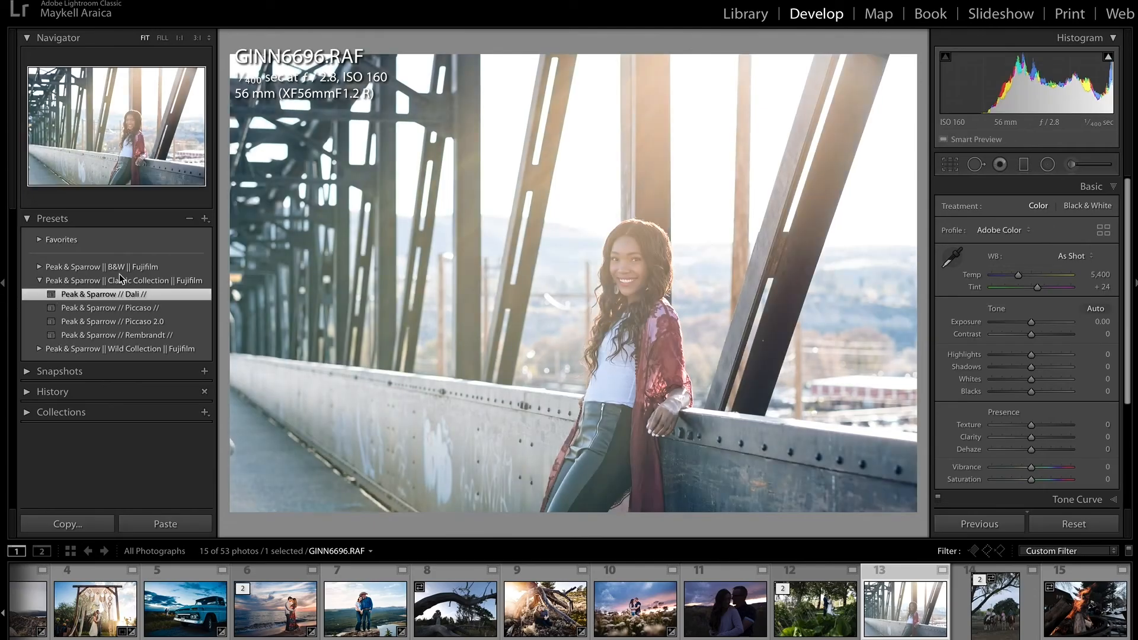
Apply the Dali preset to bridge portrait GINN6696.RAF and set Temp to 7,272, Contrast to +70 and Dehaze to +45.
left_click_drag(1046, 335, 1061, 341)
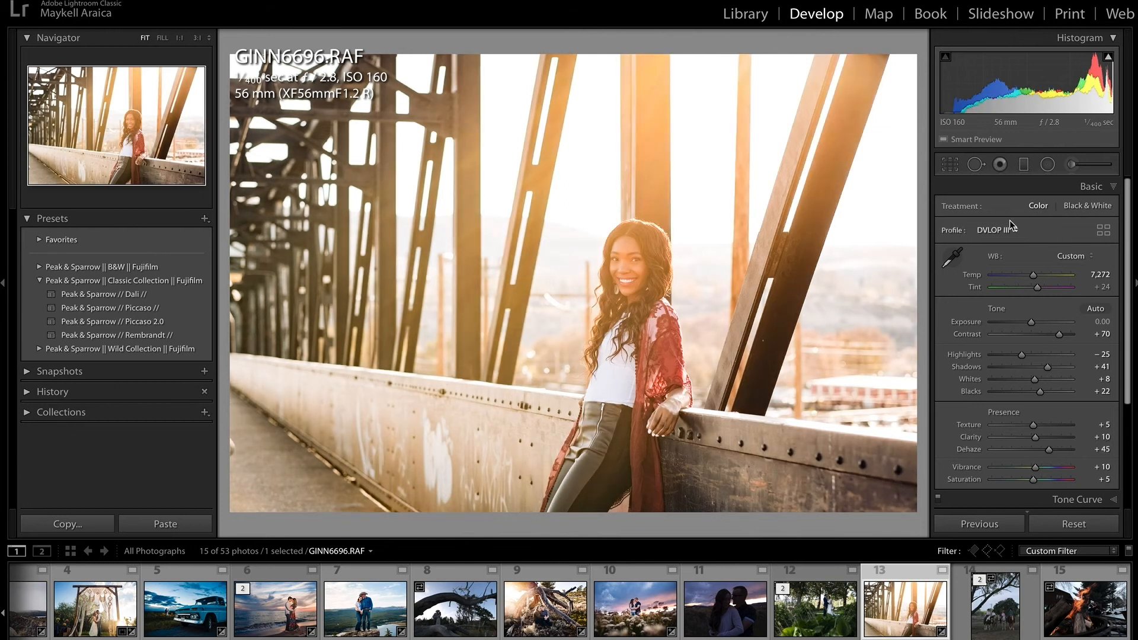
Crop the bridge portrait tighter around the woman and slightly raise its Exposure and Dehaze.
left_click(950, 164)
key("o")
key("o")
key("o")
key("o")
key("o")
key("o")
key("o")
key("o")
key("o")
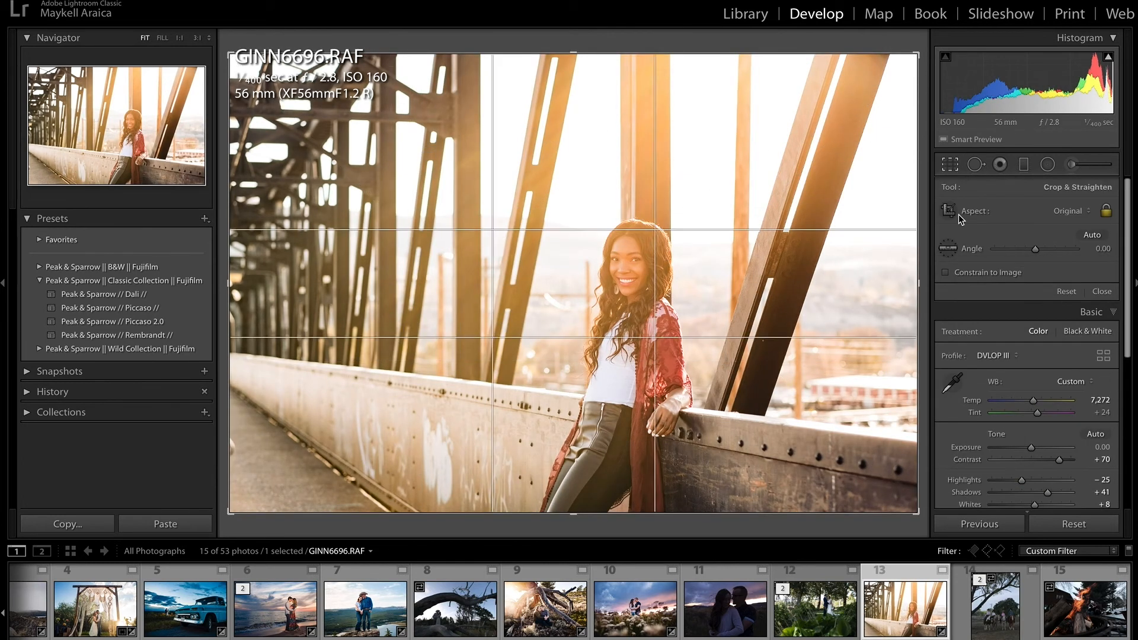
left_click_drag(918, 54, 895, 104)
left_click_drag(764, 191, 731, 194)
left_click_drag(730, 103, 720, 146)
key("Return")
left_click_drag(1031, 322, 1034, 322)
left_click_drag(1049, 450, 1054, 450)
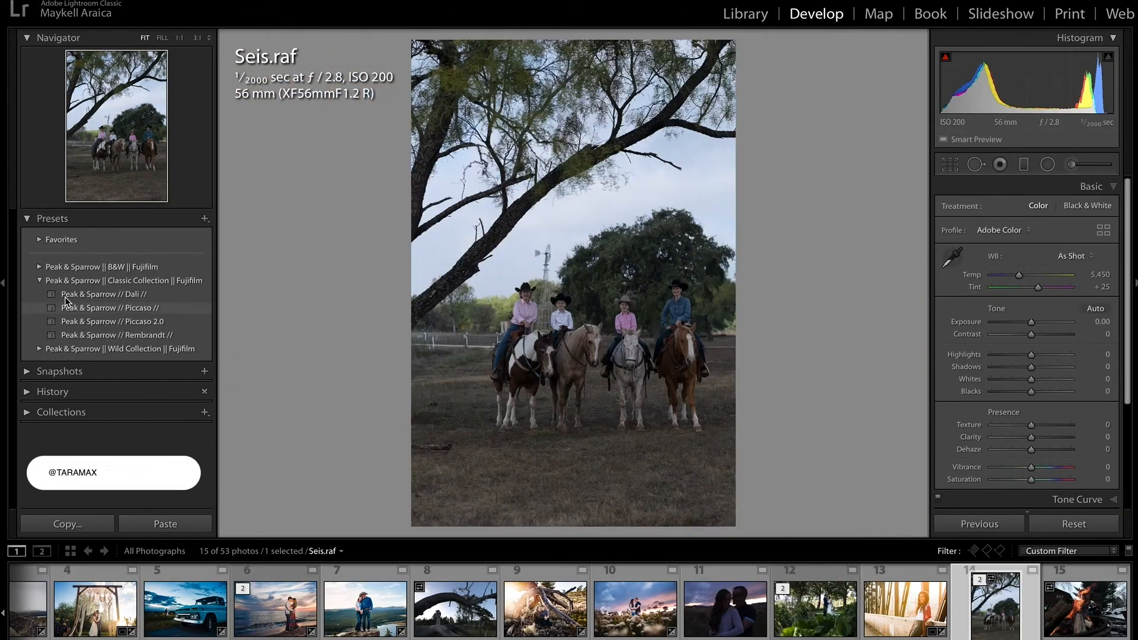
Apply the Dali preset to horse-riders photo Seis.raf and set Exposure to +1.30 and Contrast to +58.
left_click(95, 294)
mouse_move(1034, 322)
left_mouse_down()
mouse_move(1057, 336)
mouse_move(1042, 324)
left_mouse_up()
Cycle the crop guide overlays and crop the horse-riders photo slightly tighter.
key("r")
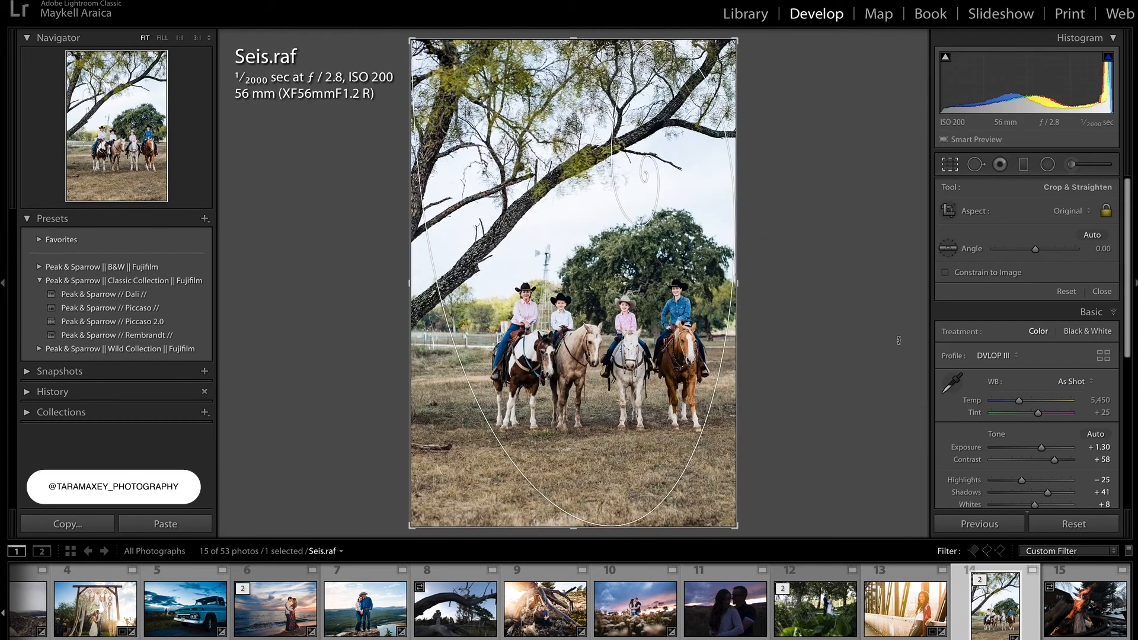
key("o")
key("o")
key("o")
key("o")
key("o")
key("o")
key("o")
key("o")
left_click_drag(412, 40, 437, 78)
key("Return")
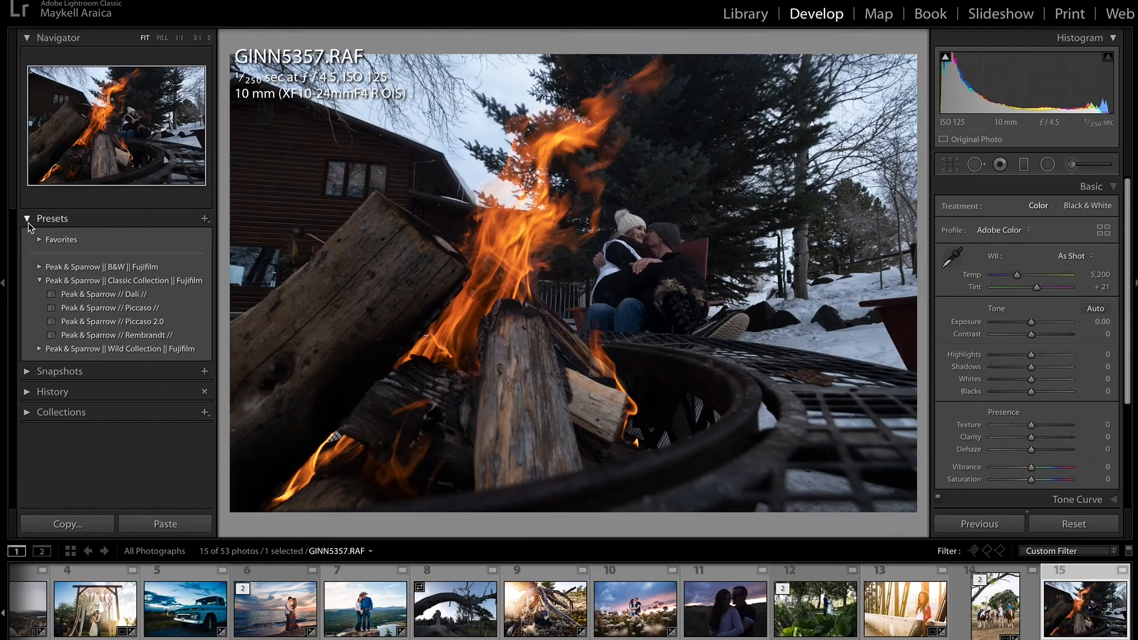
Apply the Dali preset to campfire photo GINN5357.RAF and set Exposure to +0.85.
left_click(104, 294)
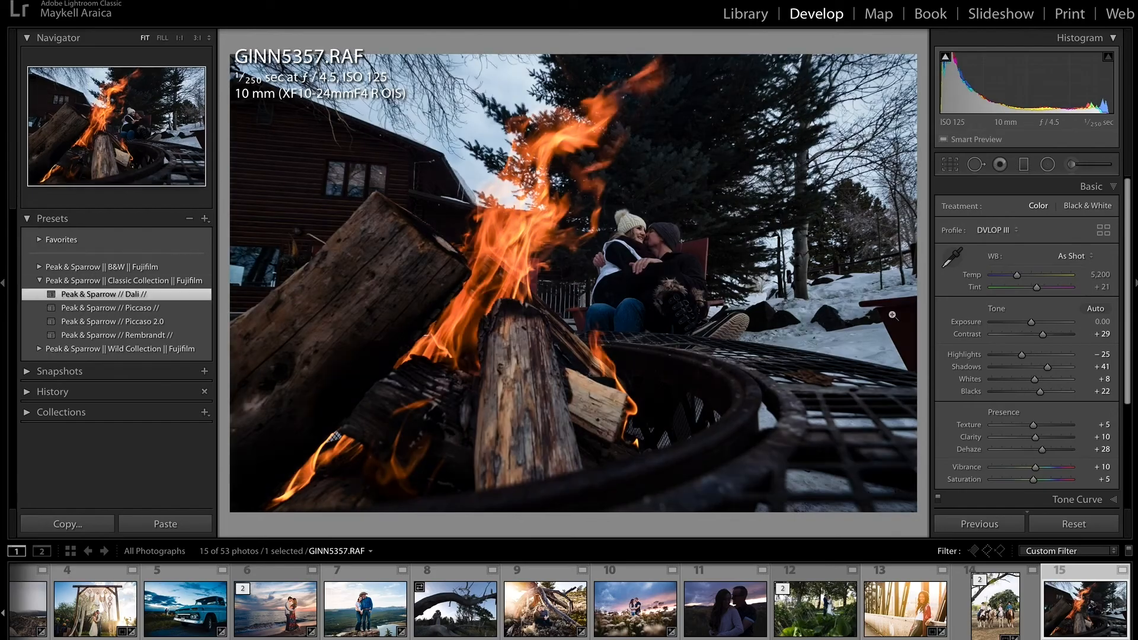
Crop the campfire photo tighter around the fire and couple, and set Temp to 5,537 and Shadows to +74.
key("r")
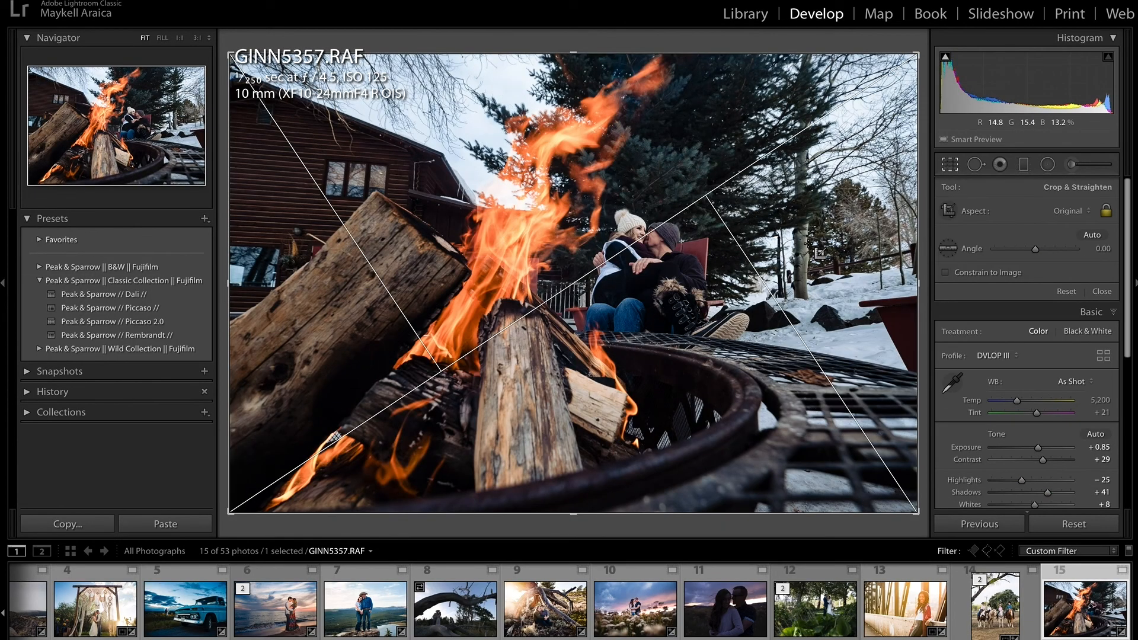
key("o")
key("o")
key("o")
key("o")
key("o")
key("o")
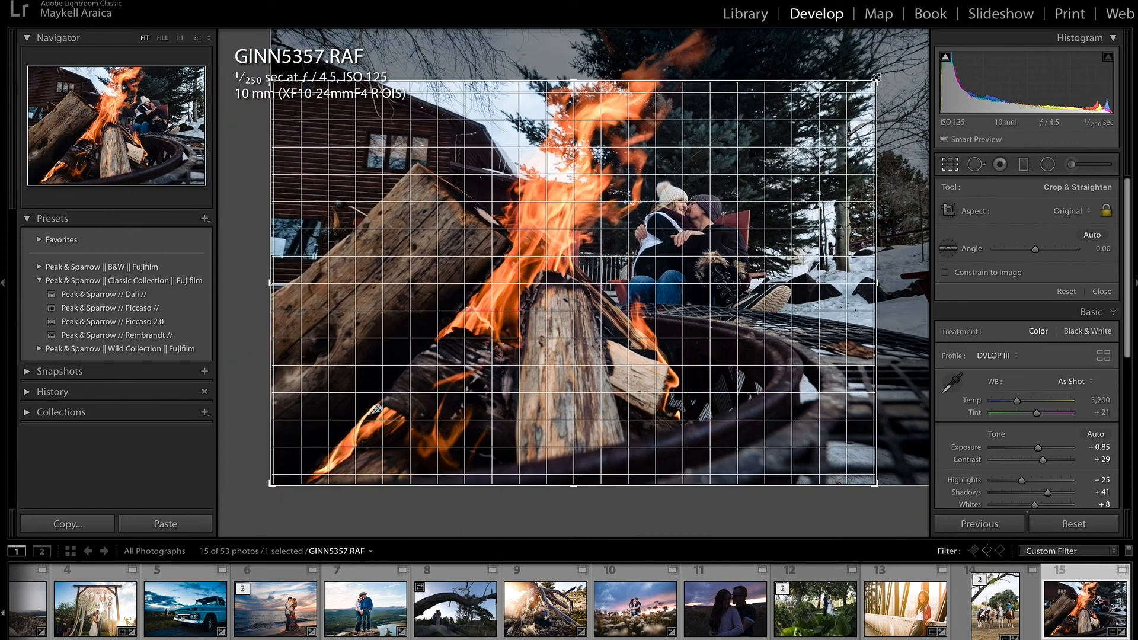
key("Return")
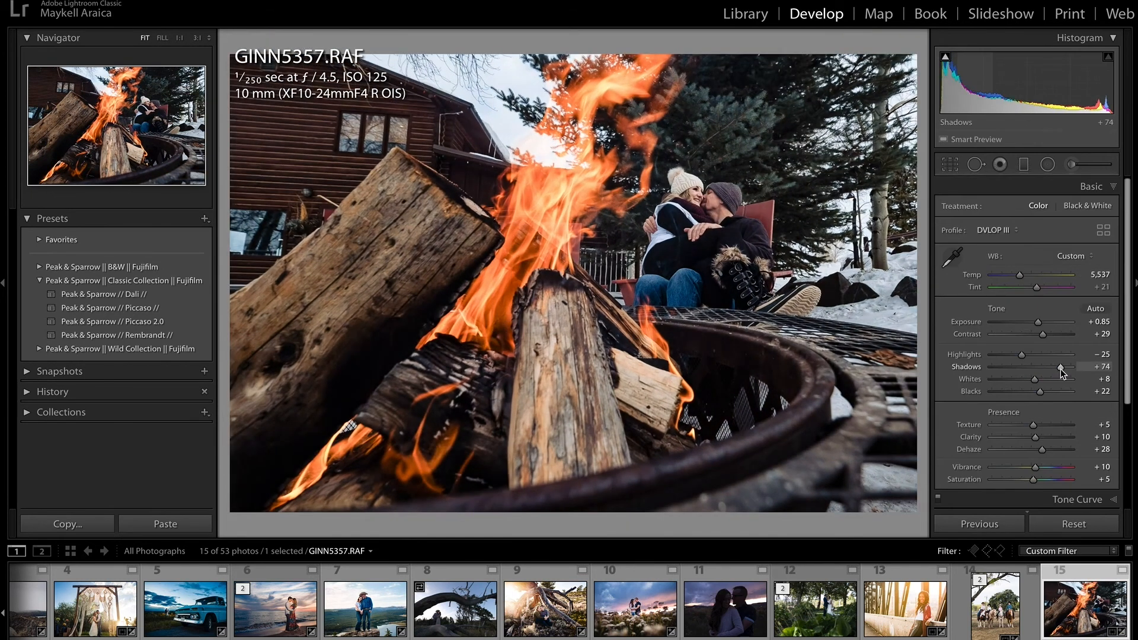
Add a radial filter over the campfire couple with Temp 8 and Exposure 0.49, and erase its mask around them.
key("shift+m")
left_click_drag(1033, 256, 1037, 255)
left_click(1001, 210)
left_click(1009, 244)
left_click_drag(665, 228, 673, 232)
left_click(1101, 187)
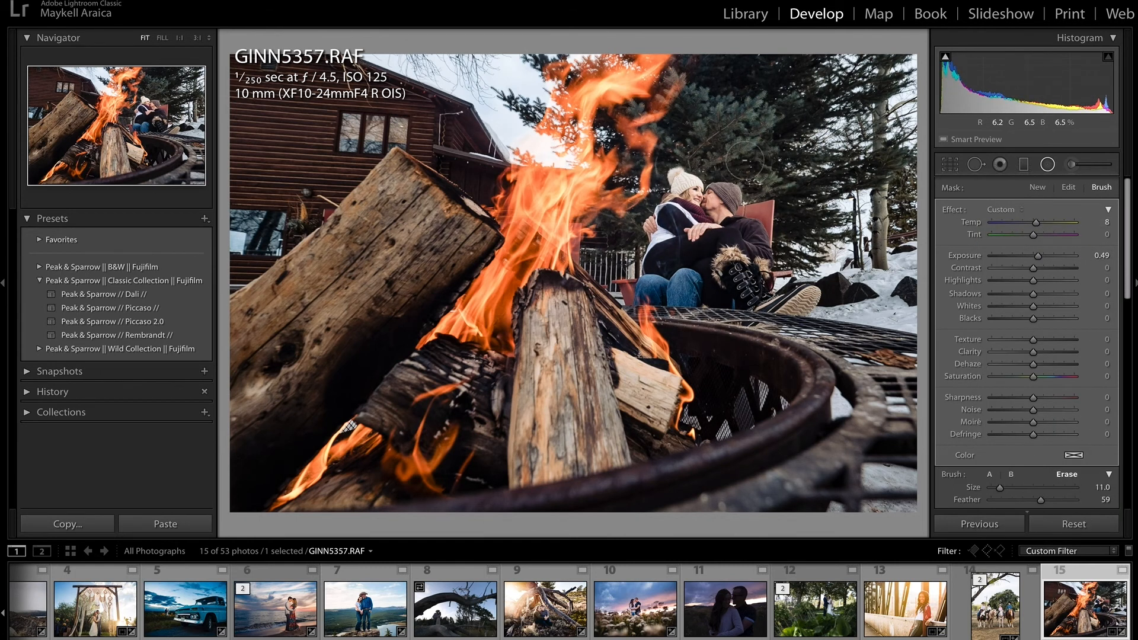
key("o")
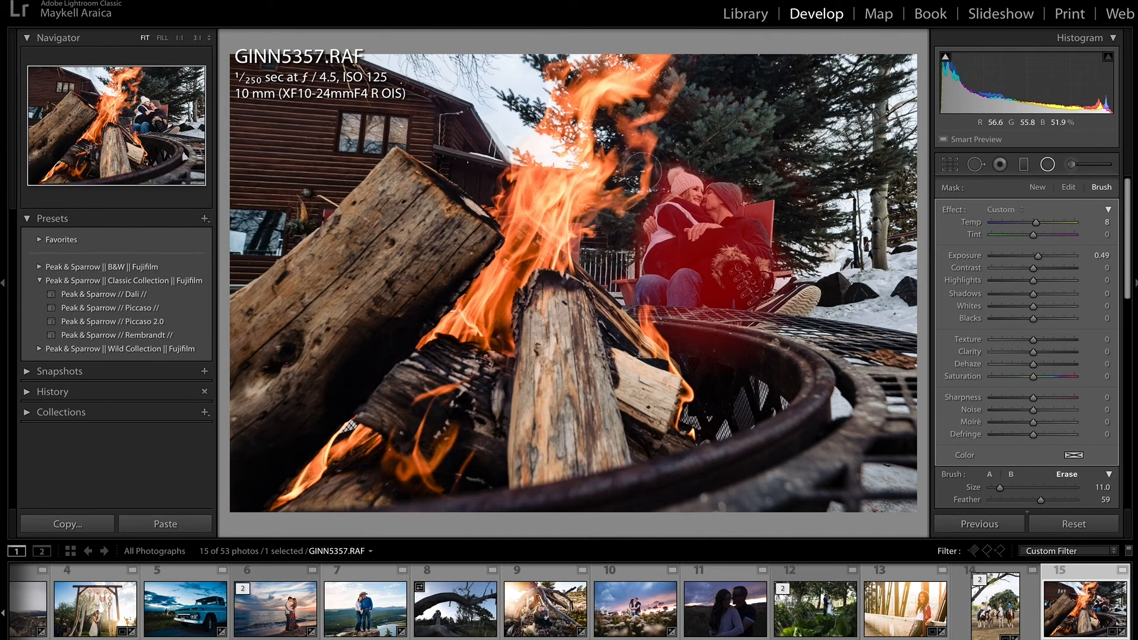
left_click(1048, 165)
Fine-tune the HSL color of the campfire flames with the targeted adjustment tool.
scroll(1043, 442, "down", 5)
left_click(1038, 367)
scroll(968, 363, "down", 1)
left_click(943, 329)
mouse_move(543, 170)
left_mouse_down()
mouse_move(543, 130)
mouse_move(543, 170)
left_mouse_up()
Lower the campfire photo's overall Exposure to -0.05.
left_click(1047, 164)
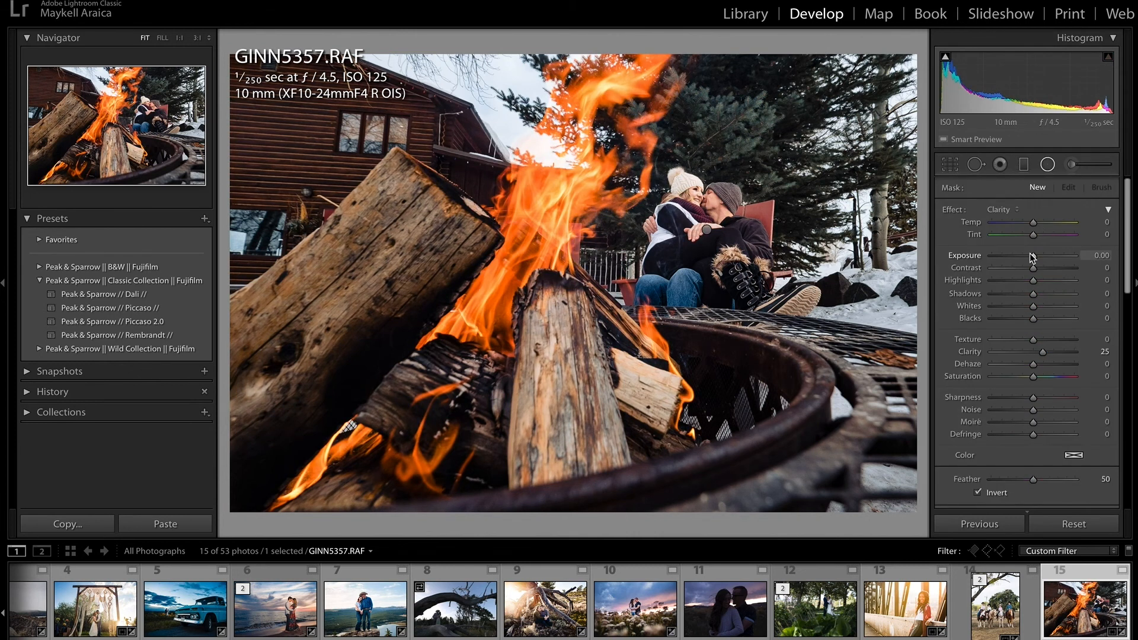
left_click(1048, 166)
left_click(1059, 185)
left_click_drag(1036, 324, 1028, 324)
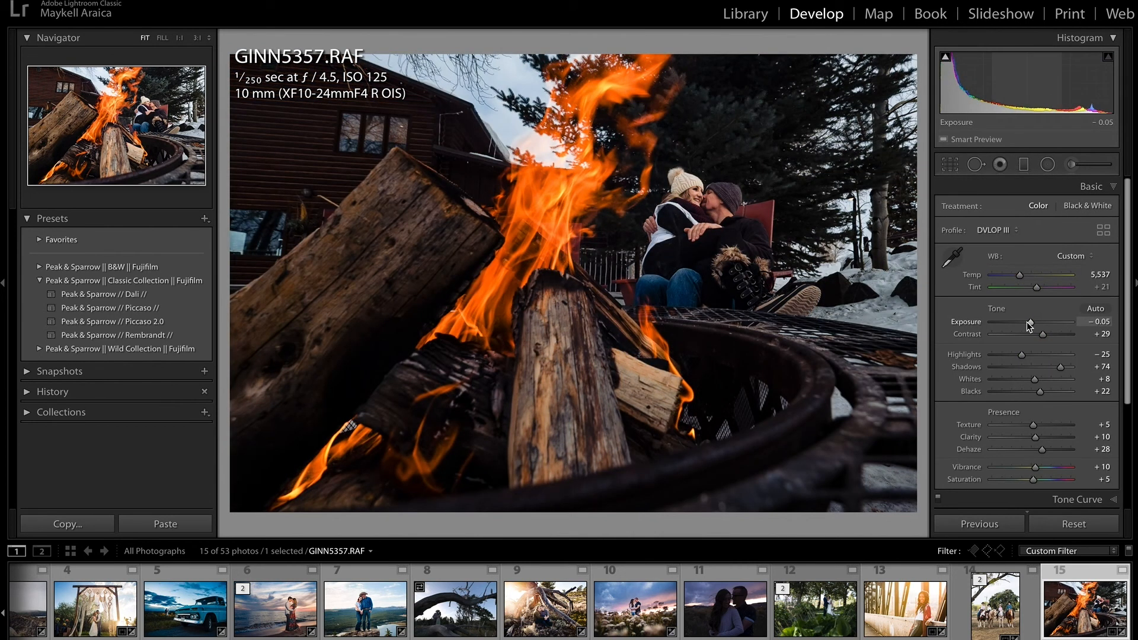
Set the Exposure of the campfire couple's radial filter to 0.87.
left_click(1048, 164)
left_click(708, 232)
left_click_drag(1044, 252, 1047, 254)
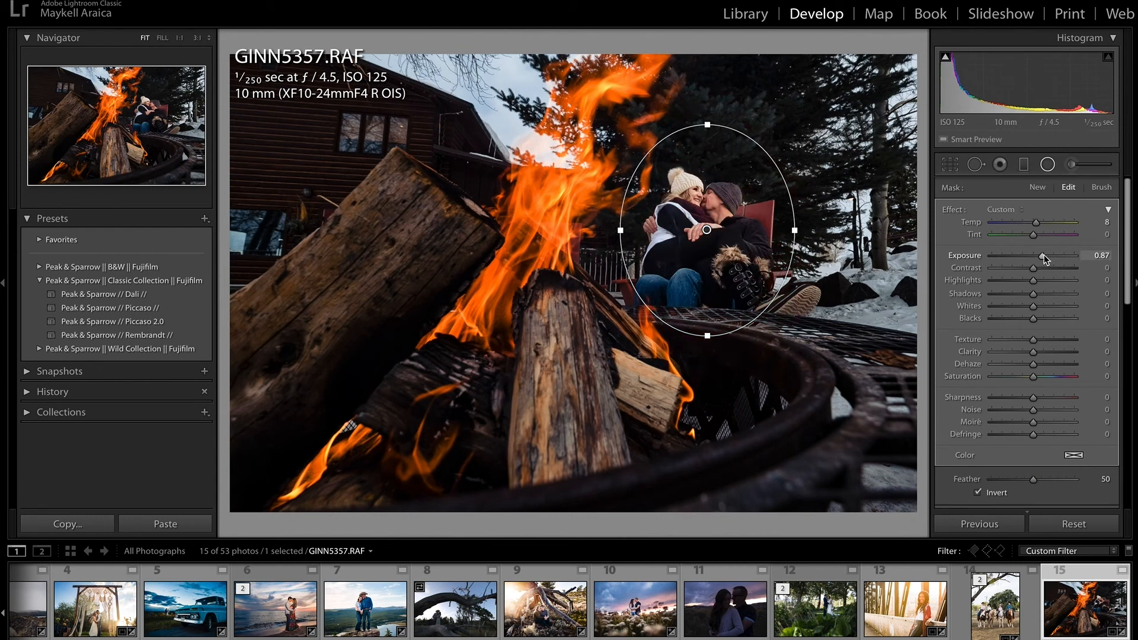
Close the radial filter and set the campfire photo's overall Exposure to +0.45.
left_click(1047, 166)
left_click(970, 325)
key("equal")
key("equal")
key("equal")
key("equal")
key("equal")
key("equal")
key("equal")
key("equal")
key("equal")
key("equal")
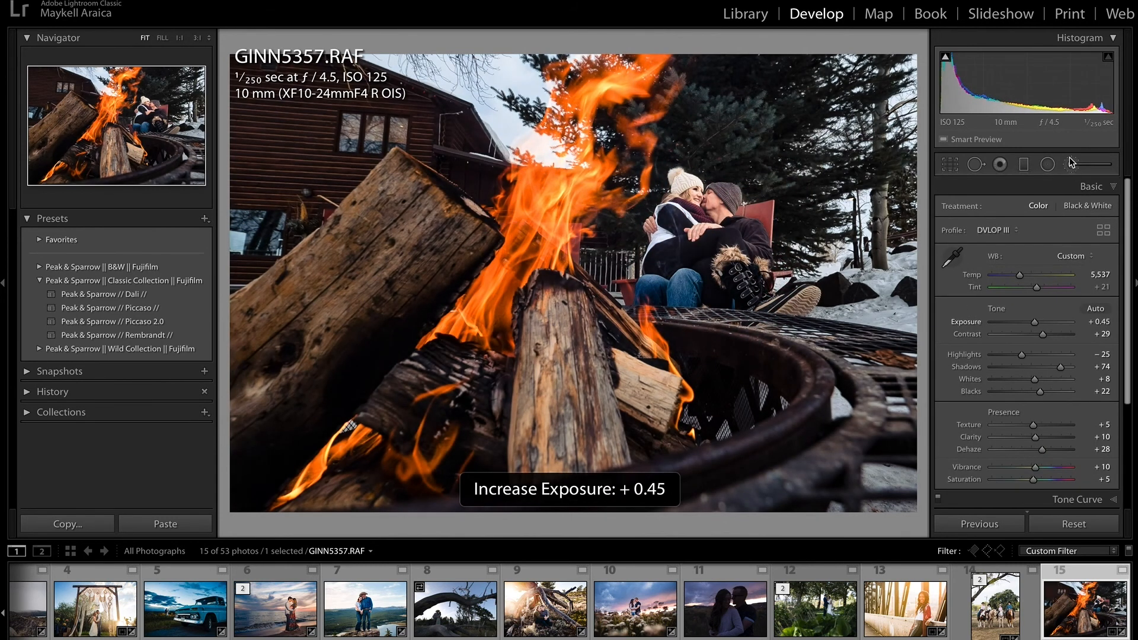
left_click(1071, 164)
left_click(1022, 211)
left_click(1005, 311)
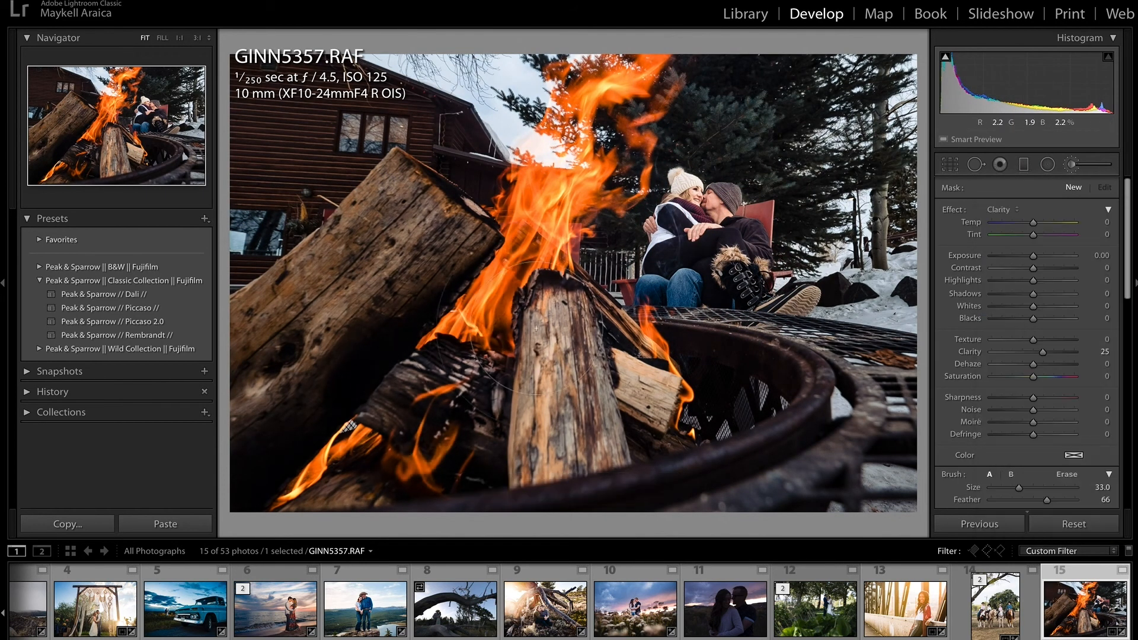
left_click(1071, 165)
Try the HSL Luminance targeted adjustment on the pine trees behind the campfire couple.
scroll(953, 410, "down", 5)
left_click(1062, 363)
left_click(944, 347)
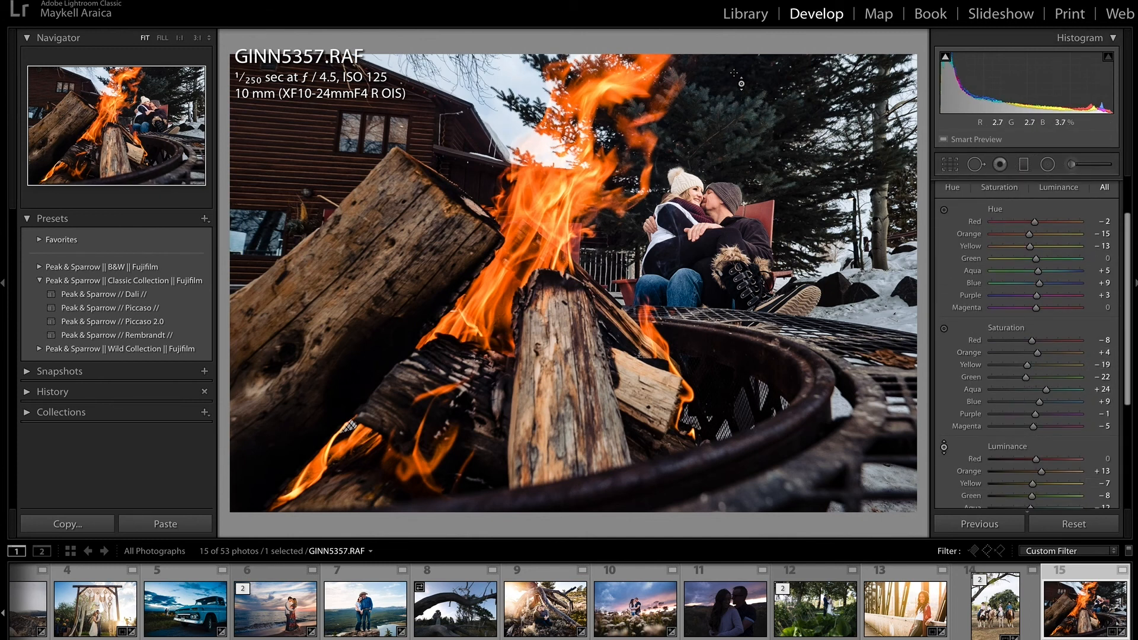
scroll(960, 239, "up", 5)
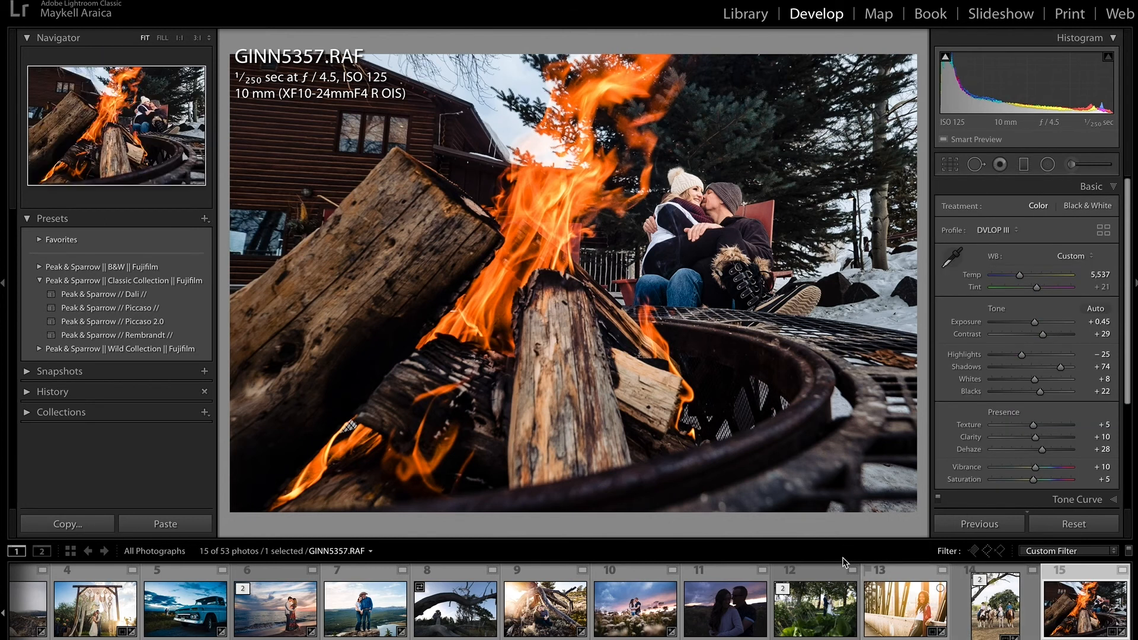
scroll(843, 598, "up", 3)
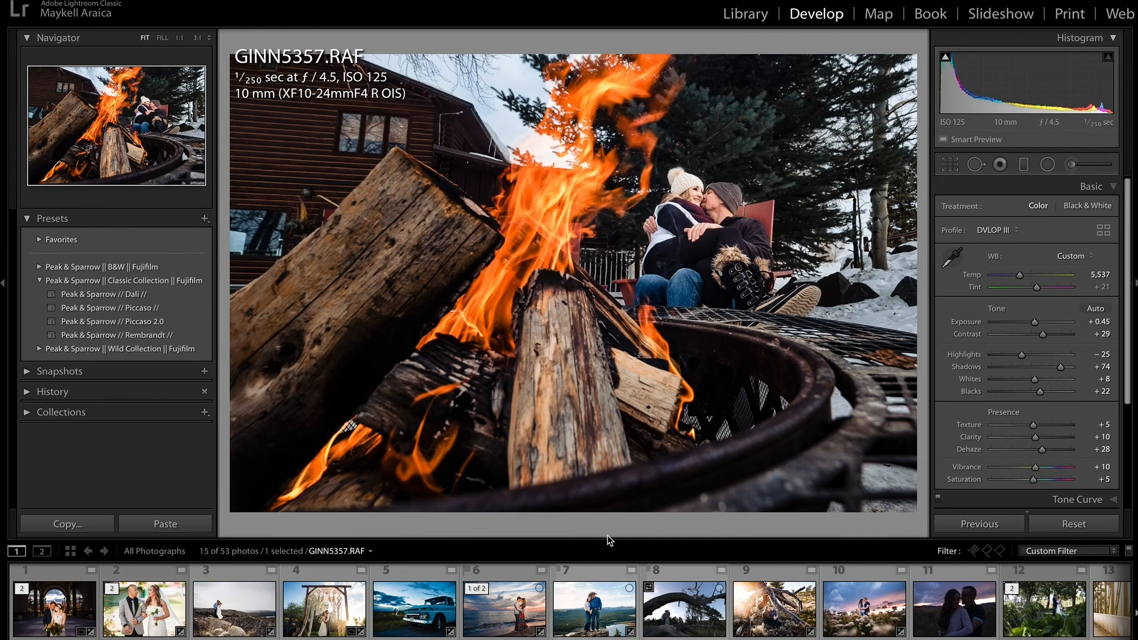